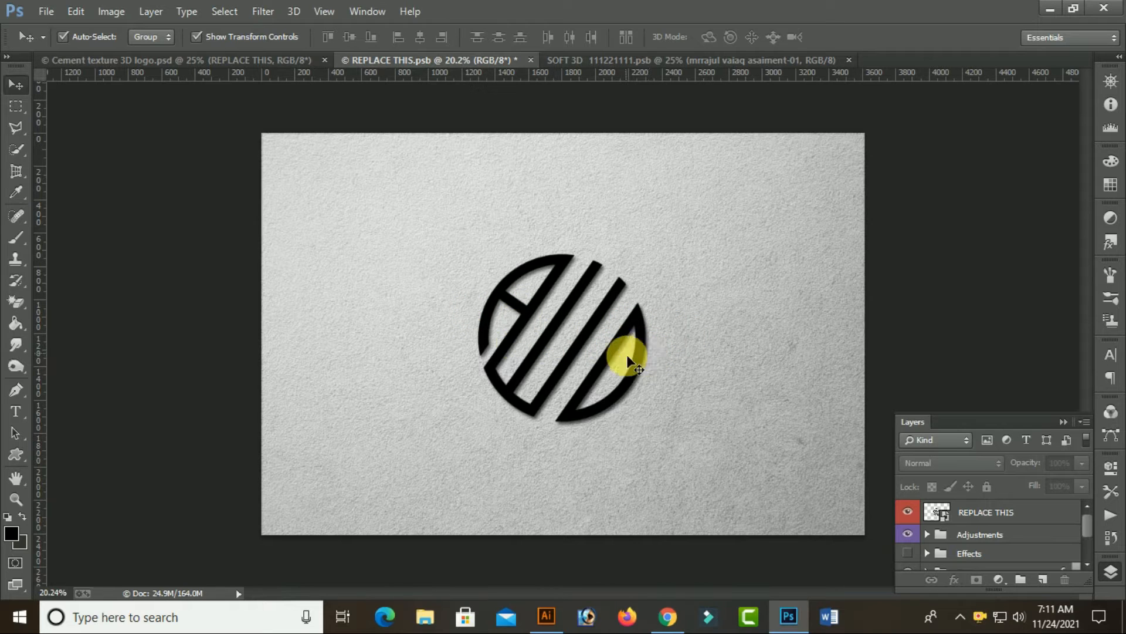
View the cement texture and SOFT 3D logo mockup documents, then switch to Illustrator
click(167, 61)
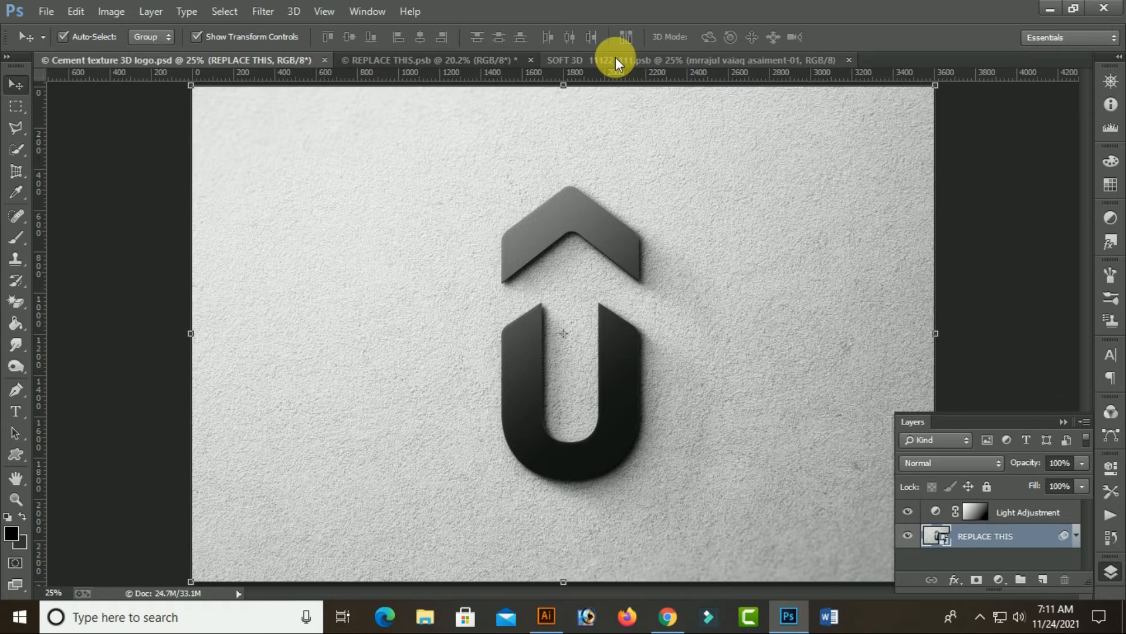
click(615, 59)
click(1050, 9)
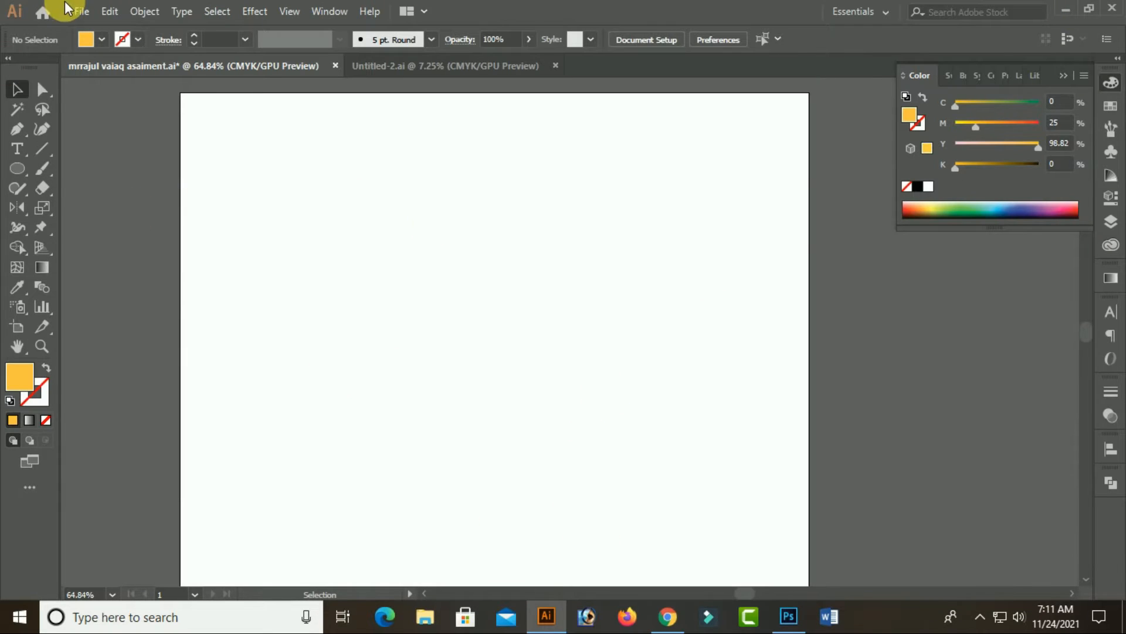
Draw a circle near the middle of the artboard with no fill and a black stroke
drag(21, 173, 94, 210)
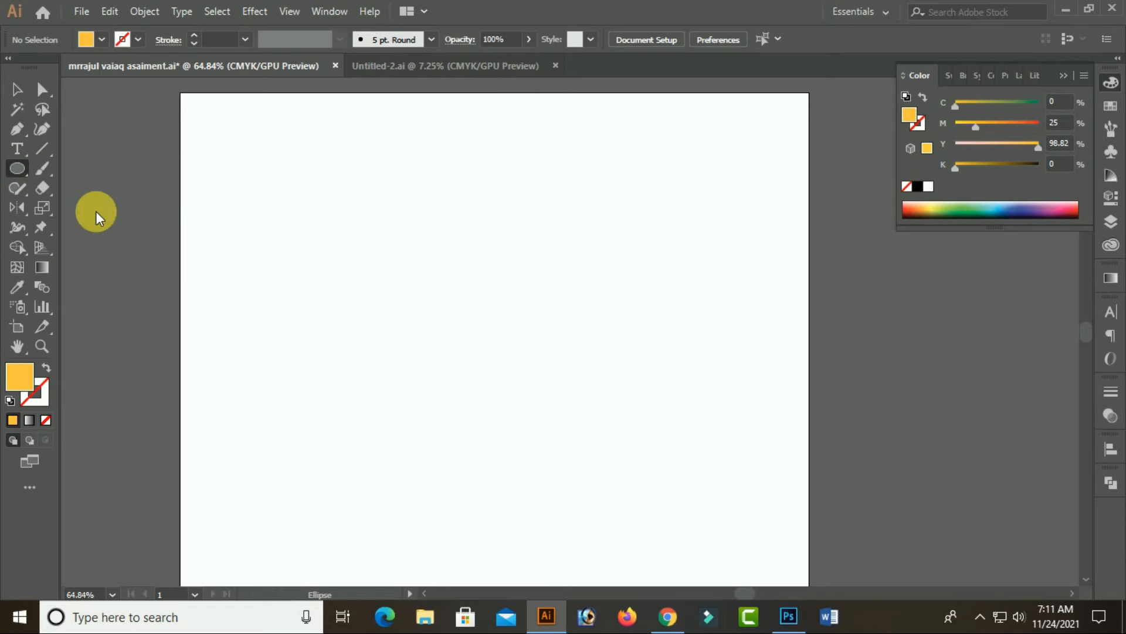
drag(427, 253, 542, 367)
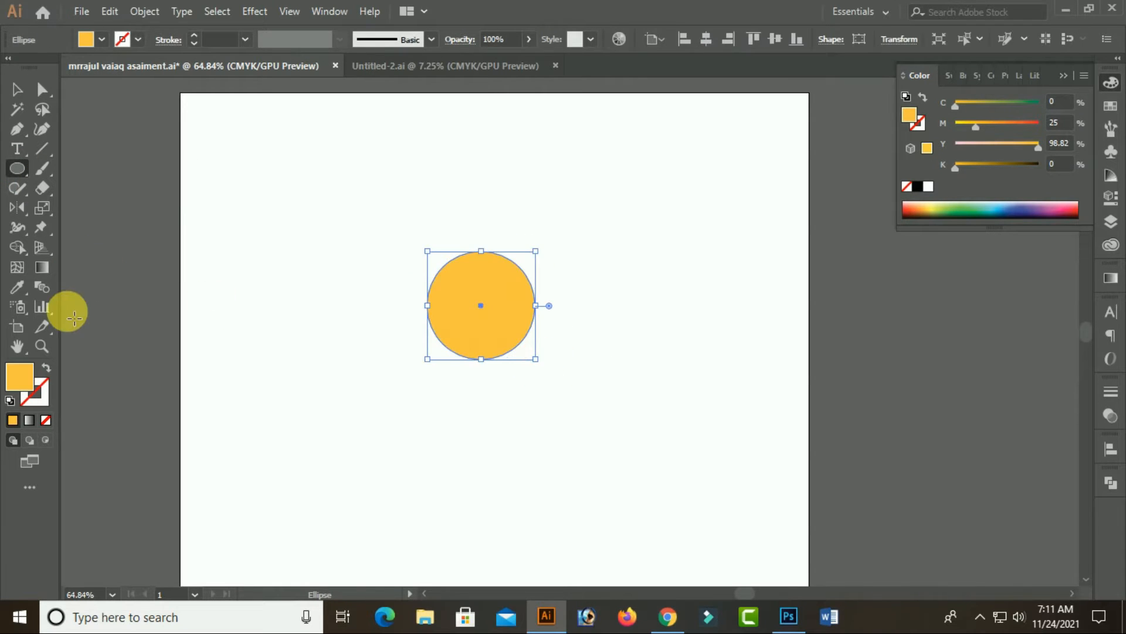
click(919, 187)
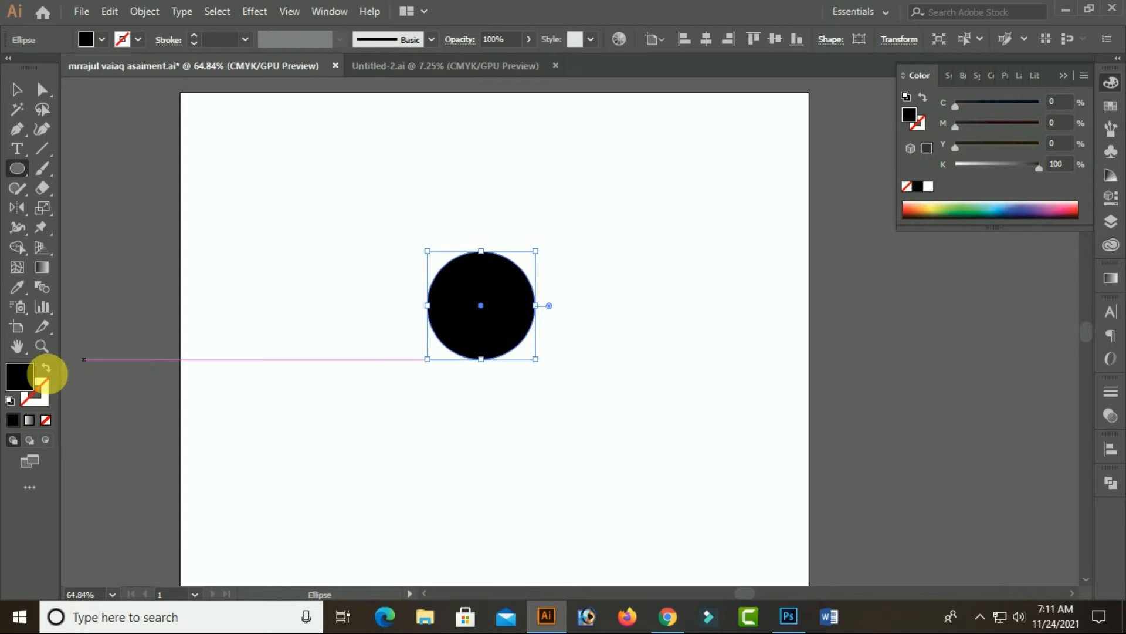
click(46, 368)
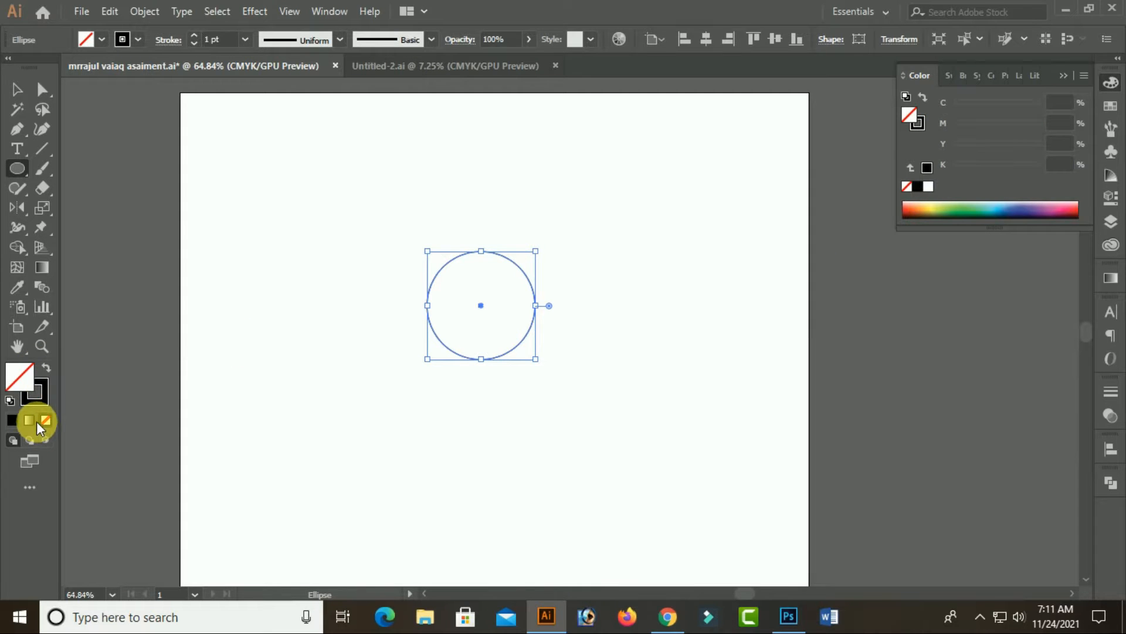
click(43, 396)
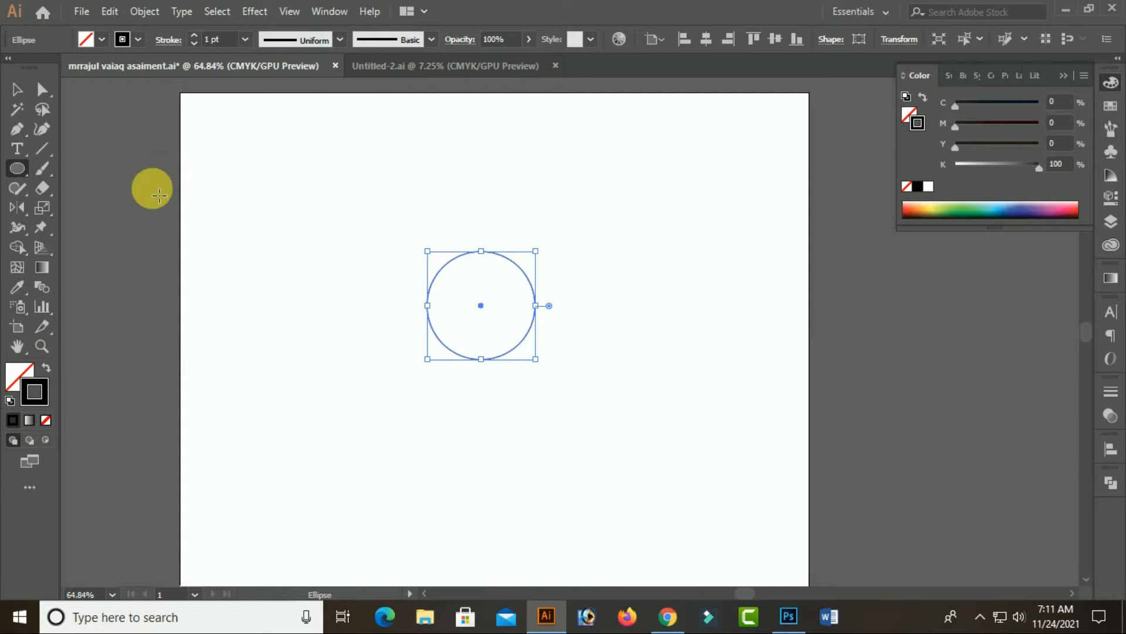
Try a 60 pt stroke weight on the circle and reduce it to 40 pt
click(233, 39)
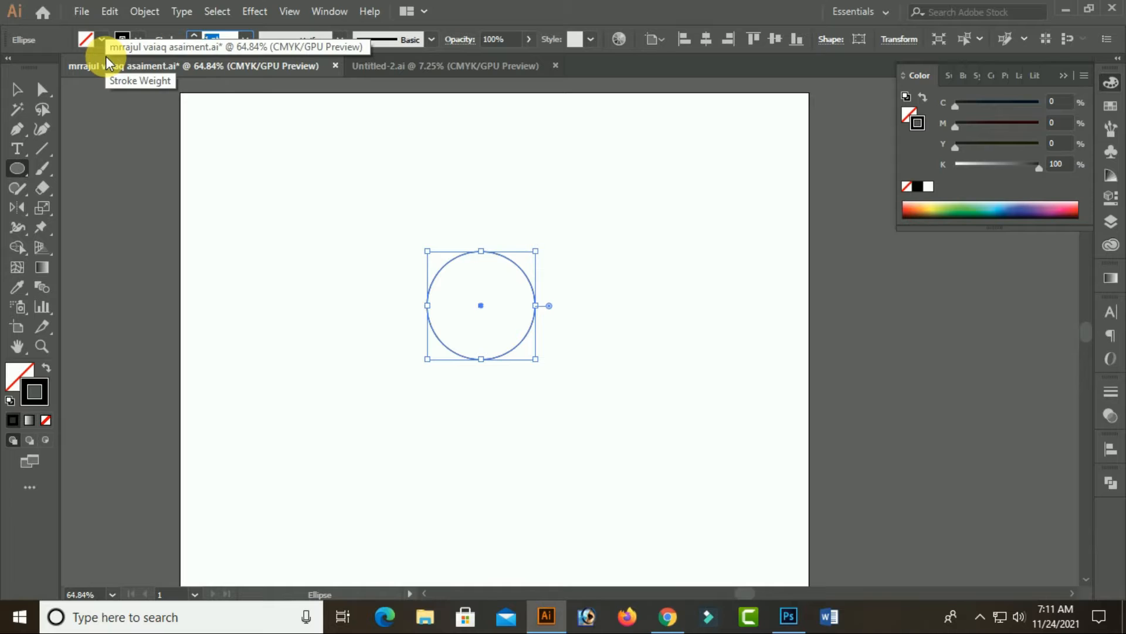
text(60)
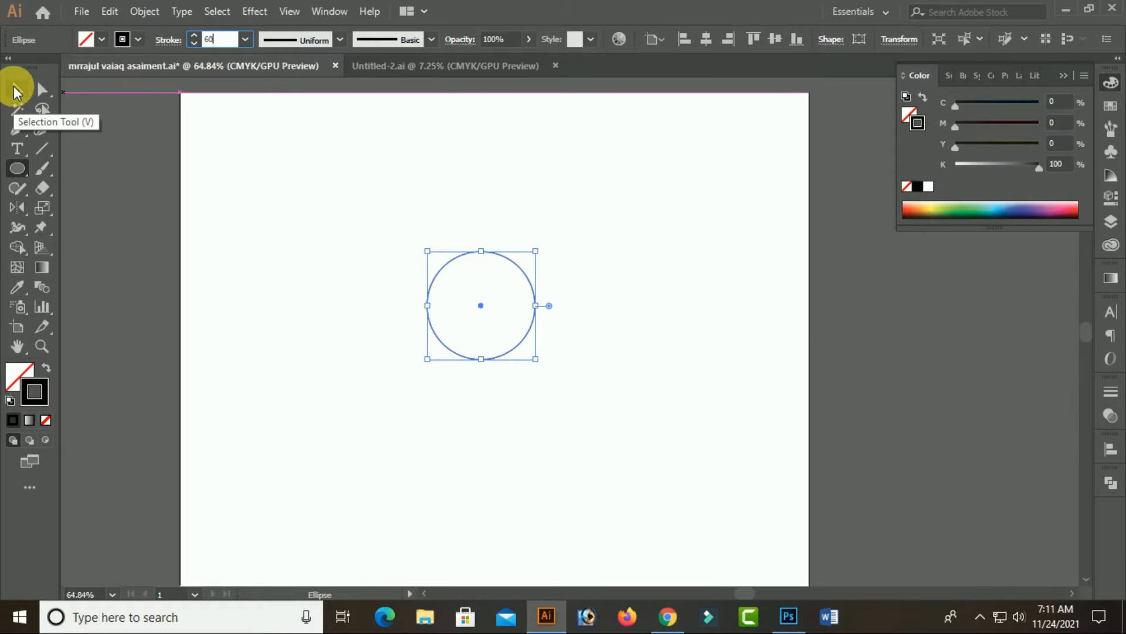
click(16, 91)
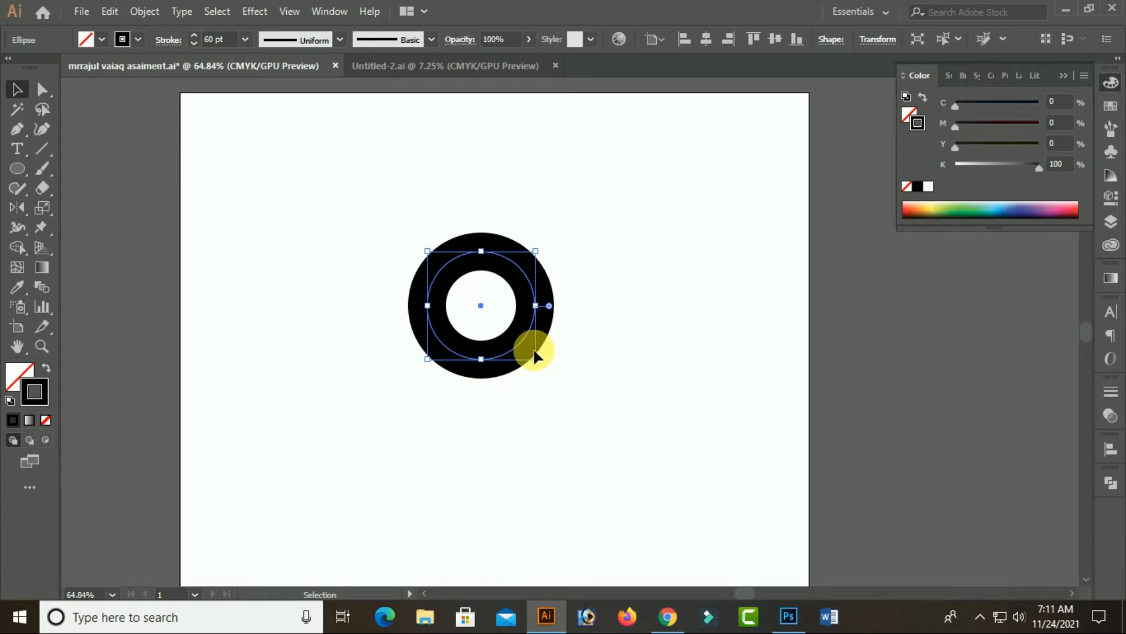
click(229, 47)
text(50)
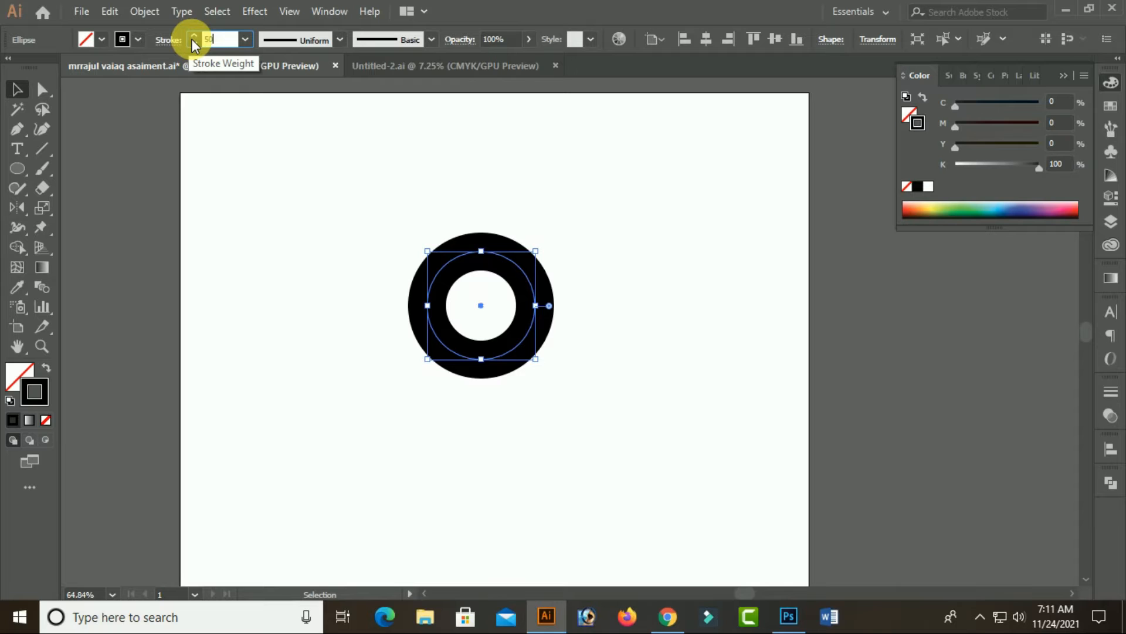
text(40)
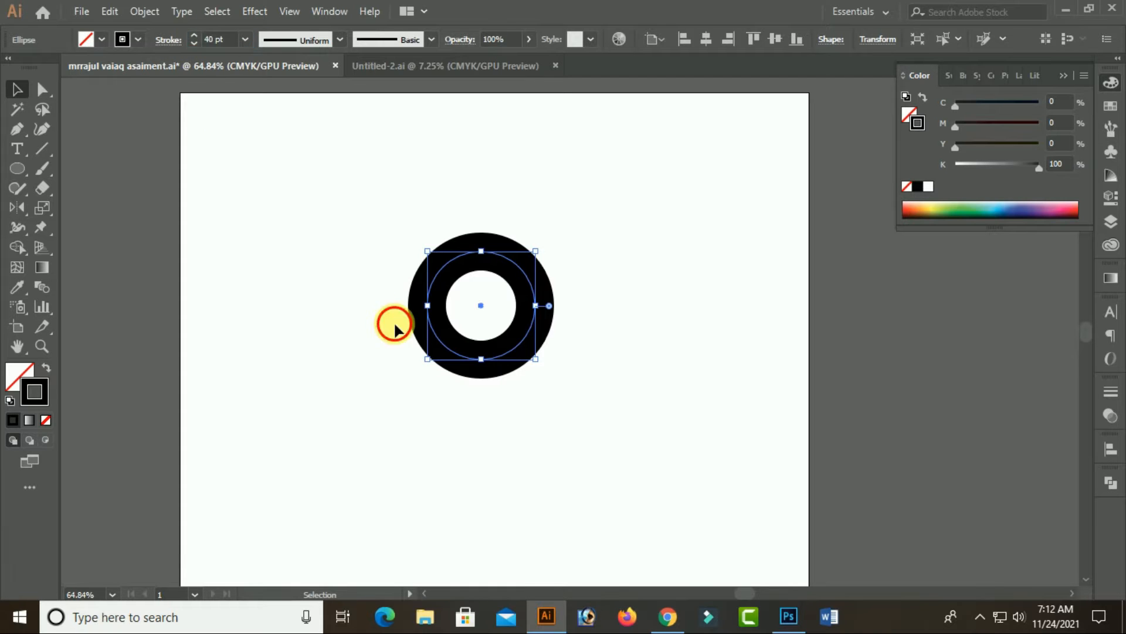
click(389, 321)
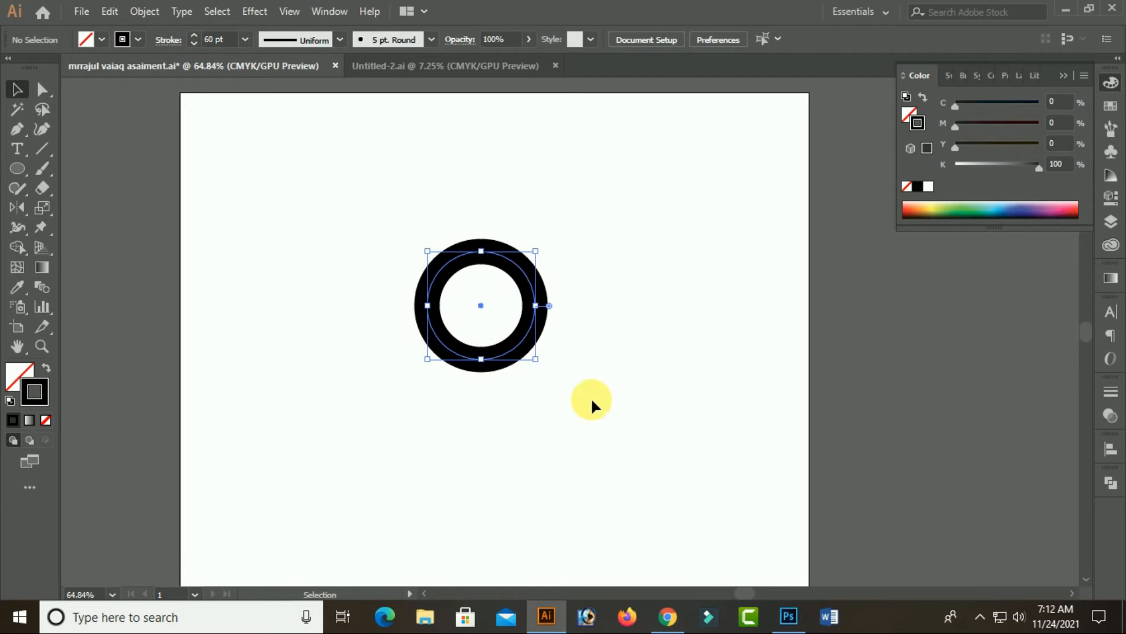
Enlarge the circle proportionally and reduce its stroke weight to 30 pt and finally 25 pt
drag(536, 360, 542, 404)
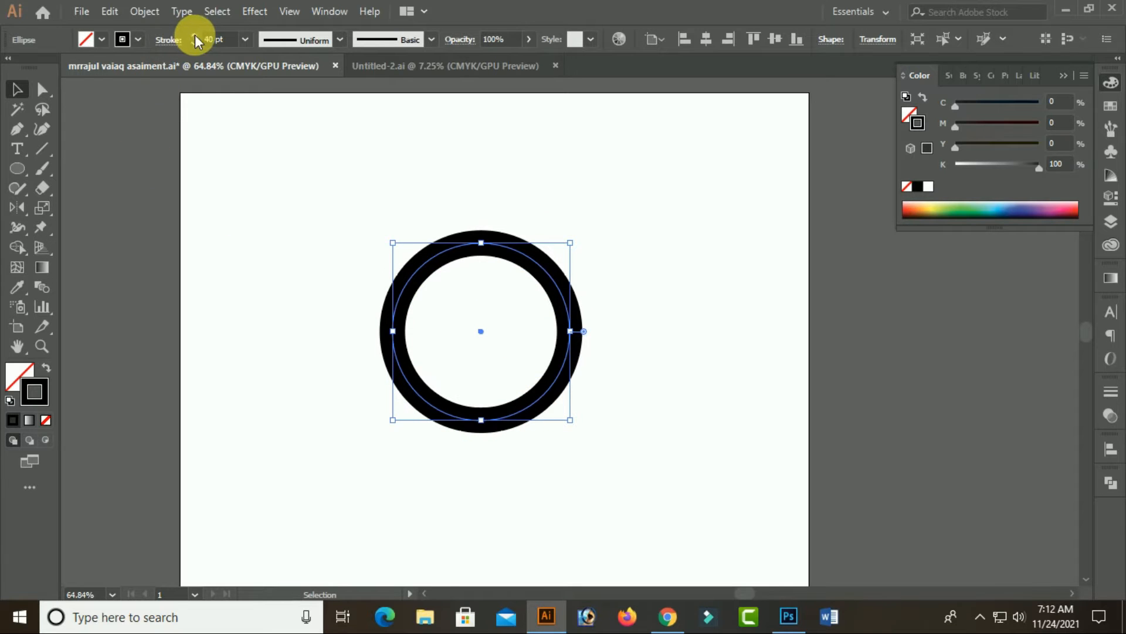
click(232, 47)
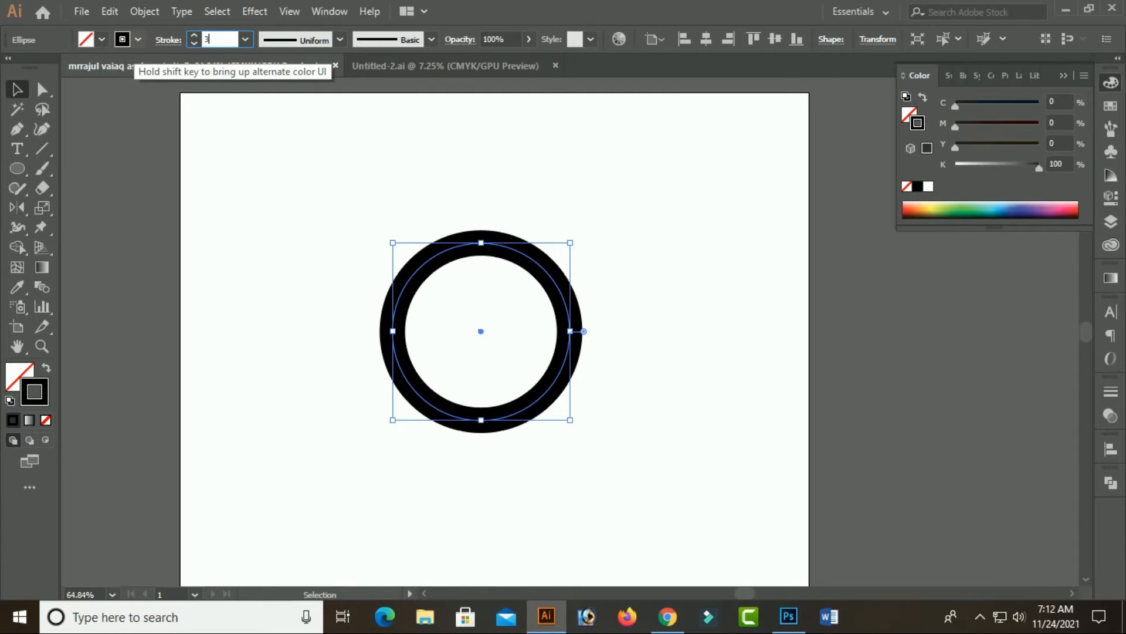
click(278, 193)
drag(405, 202, 596, 378)
click(236, 49)
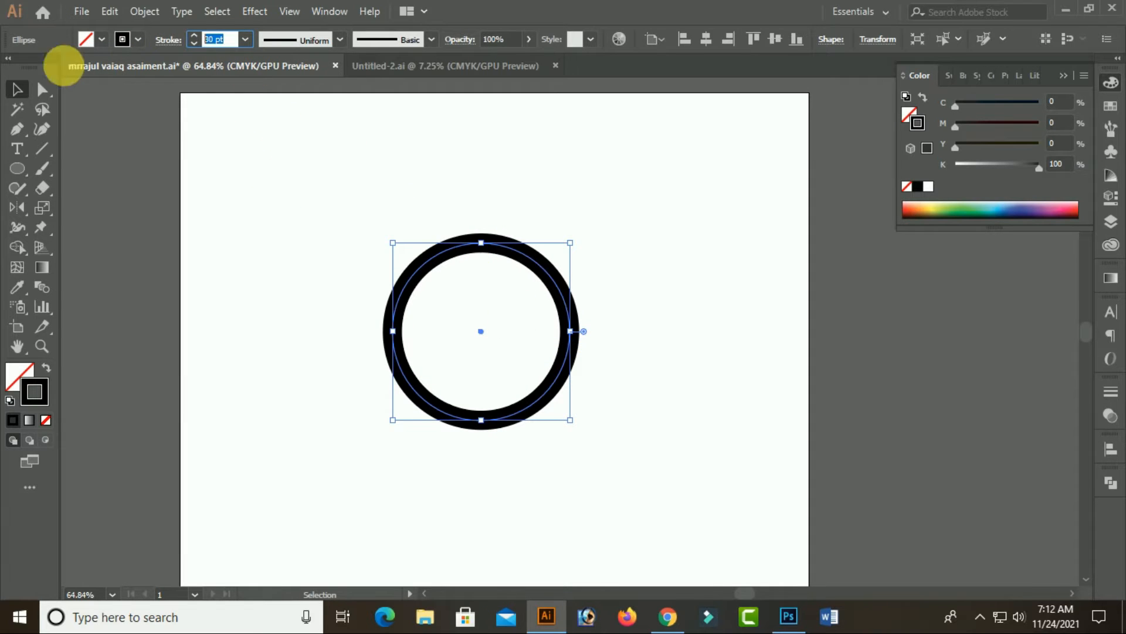
text(25)
click(273, 292)
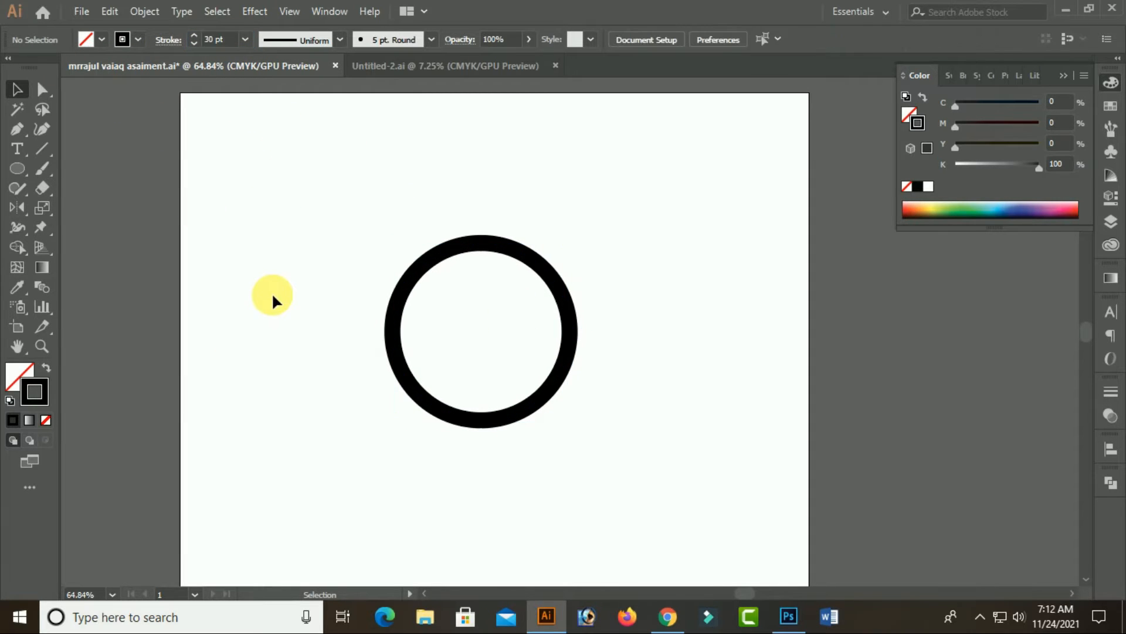
Expand the circle's fill and stroke into a solid ring shape
drag(625, 459, 627, 460)
click(690, 315)
drag(322, 198, 706, 473)
click(144, 11)
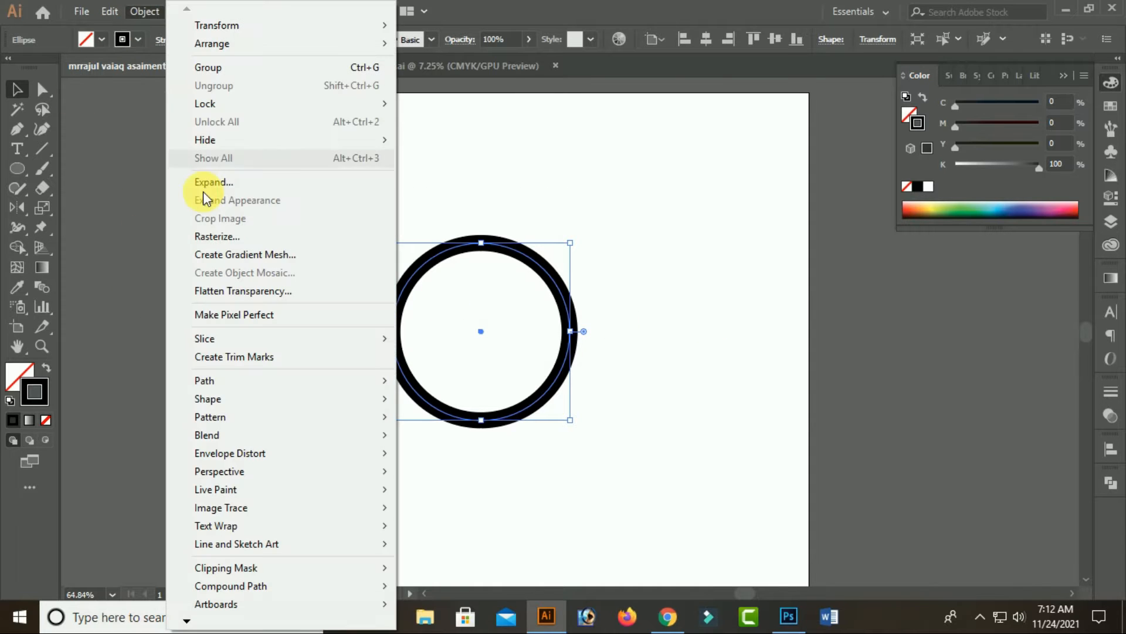
click(201, 181)
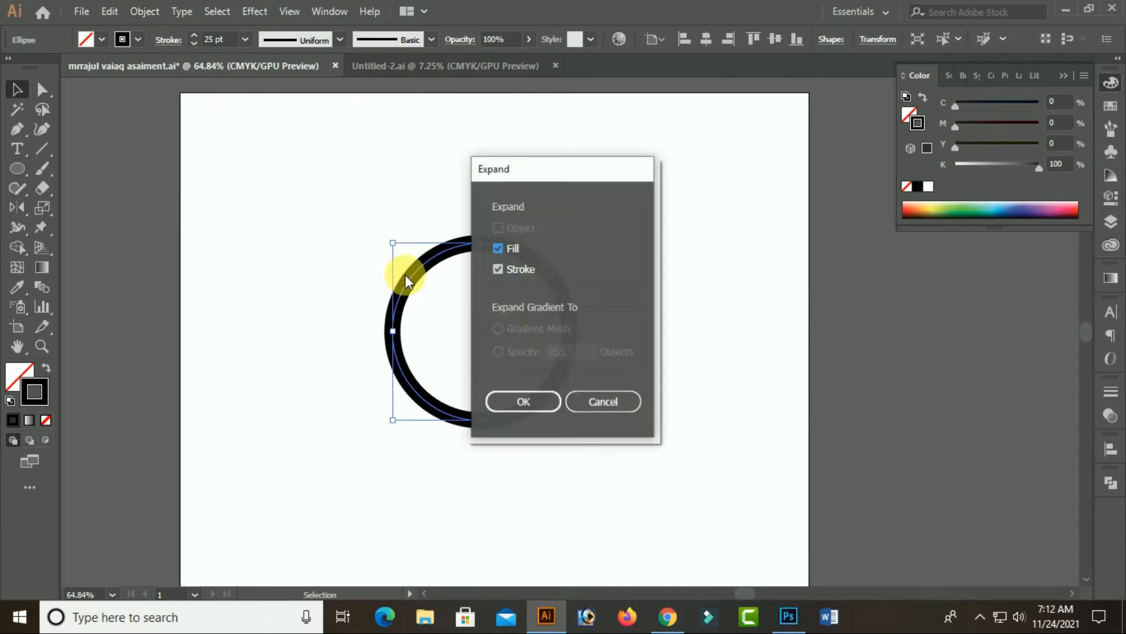
click(531, 401)
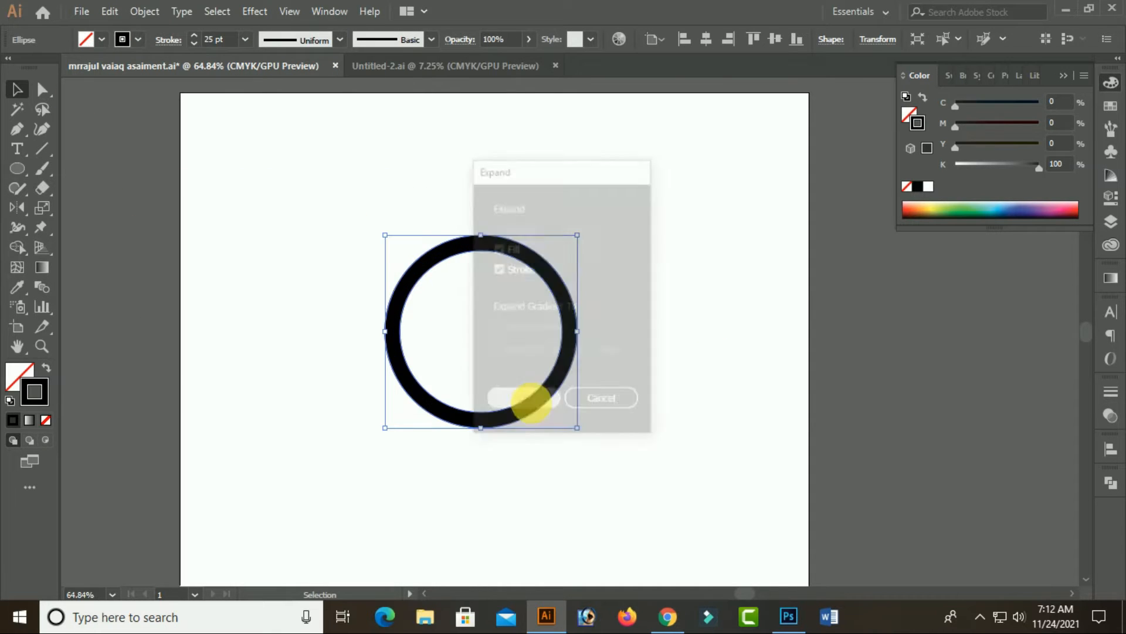
Draw a diagonal line rising to the right across the ring's left half, with a 25 pt black stroke
click(41, 149)
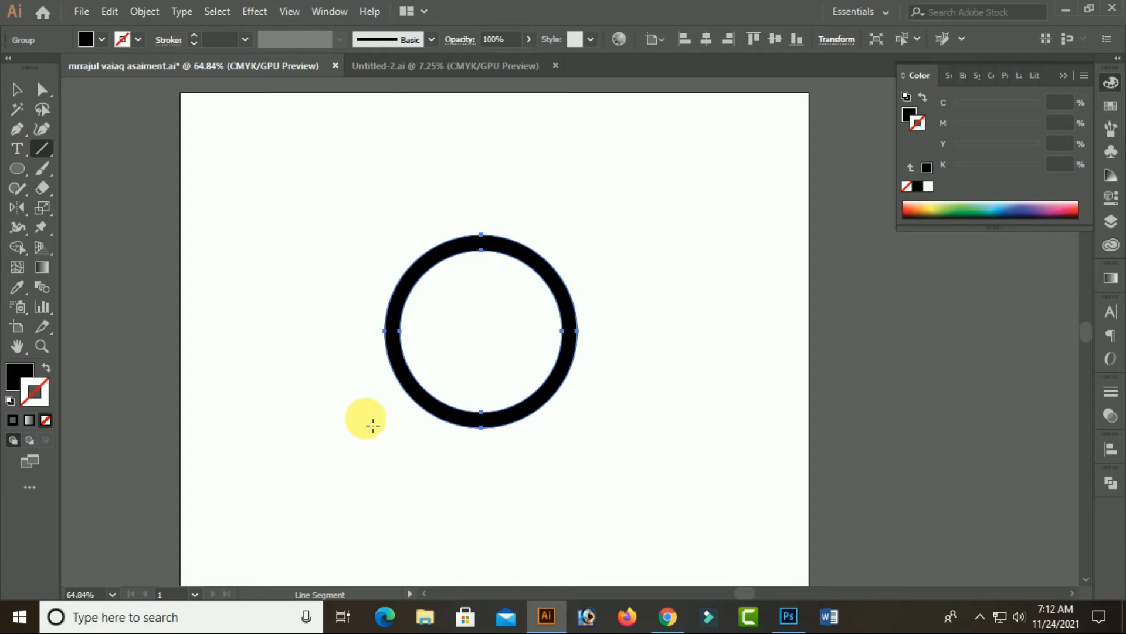
drag(351, 422, 538, 194)
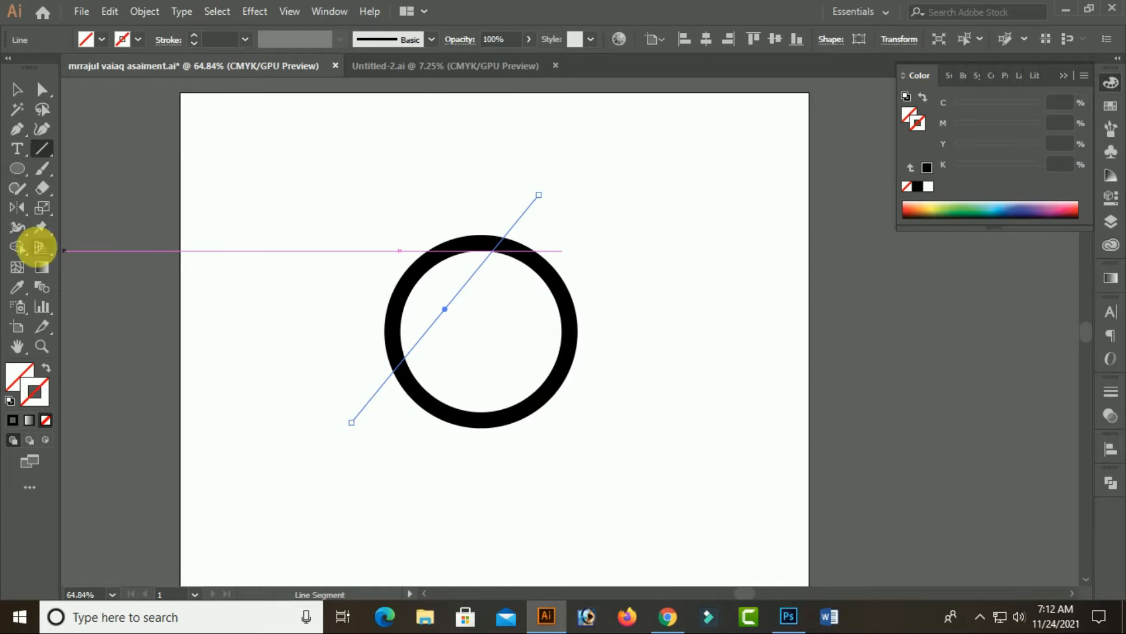
click(13, 420)
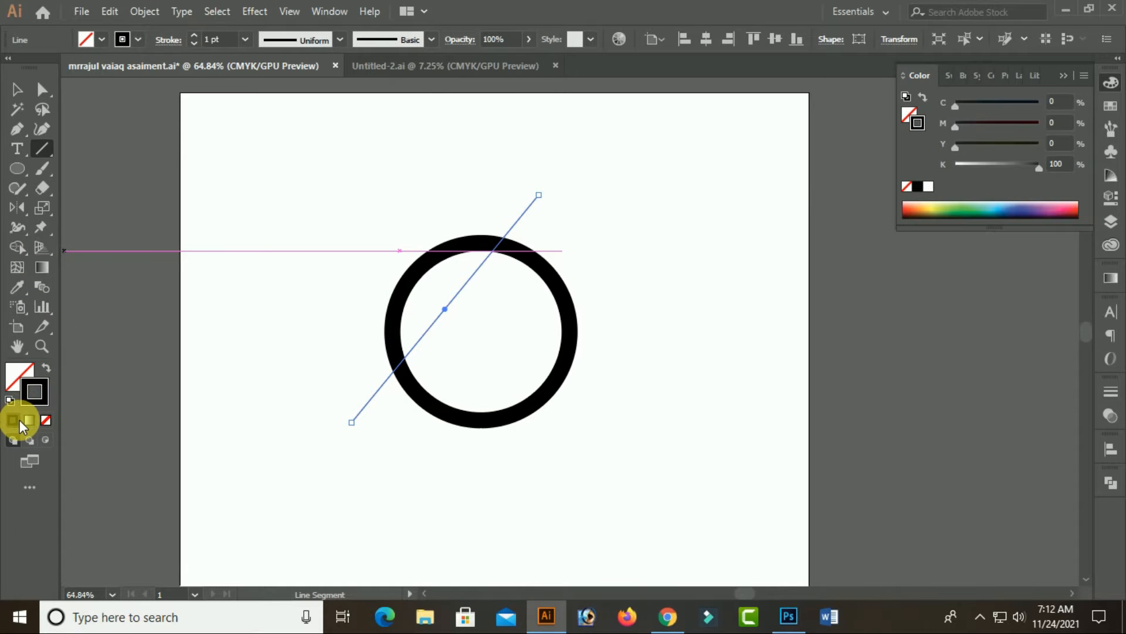
click(227, 49)
text(25)
click(17, 89)
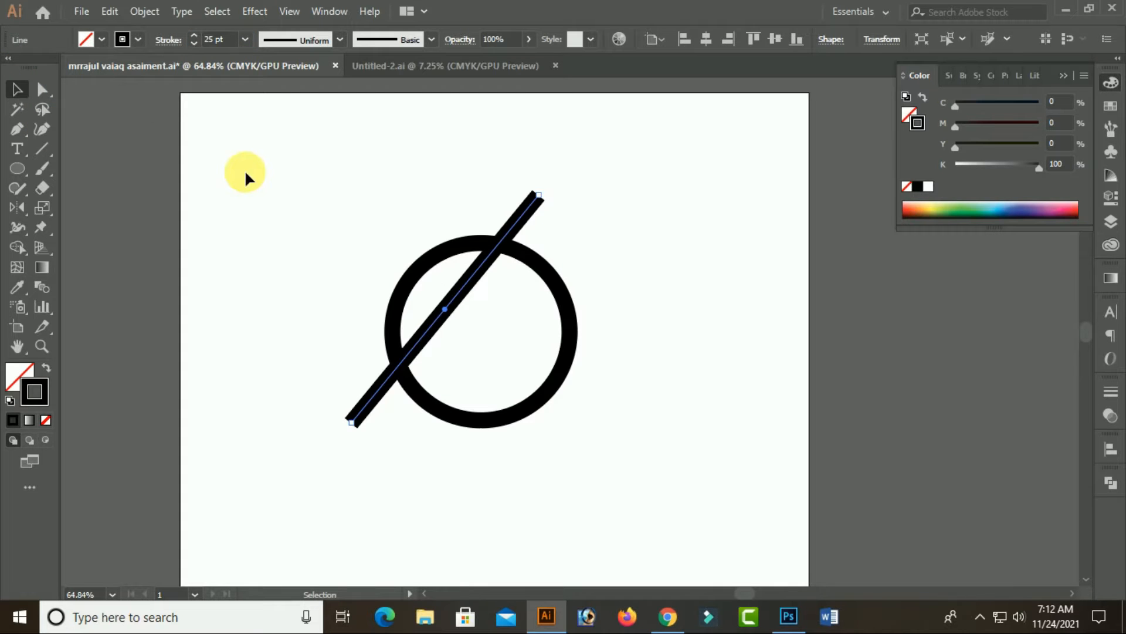
click(245, 170)
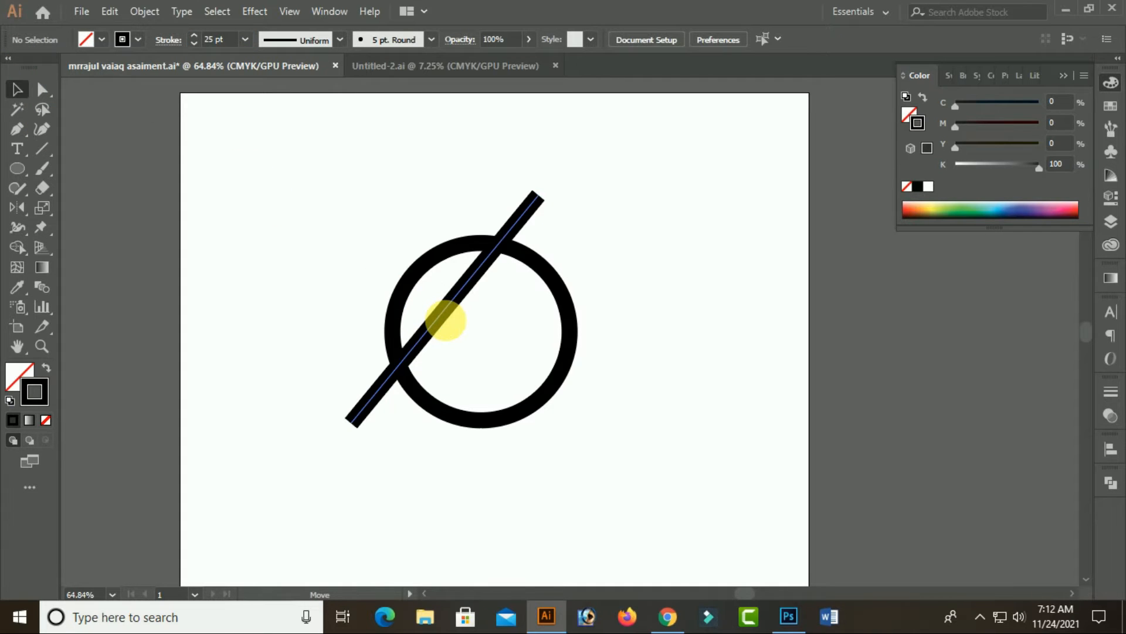
Nudge the diagonal line three increments down and three increments right
click(446, 320)
key(Down)
key(Down)
key(Down)
key(Down)
key(Right)
key(Right)
key(Right)
key(Right)
key(Right)
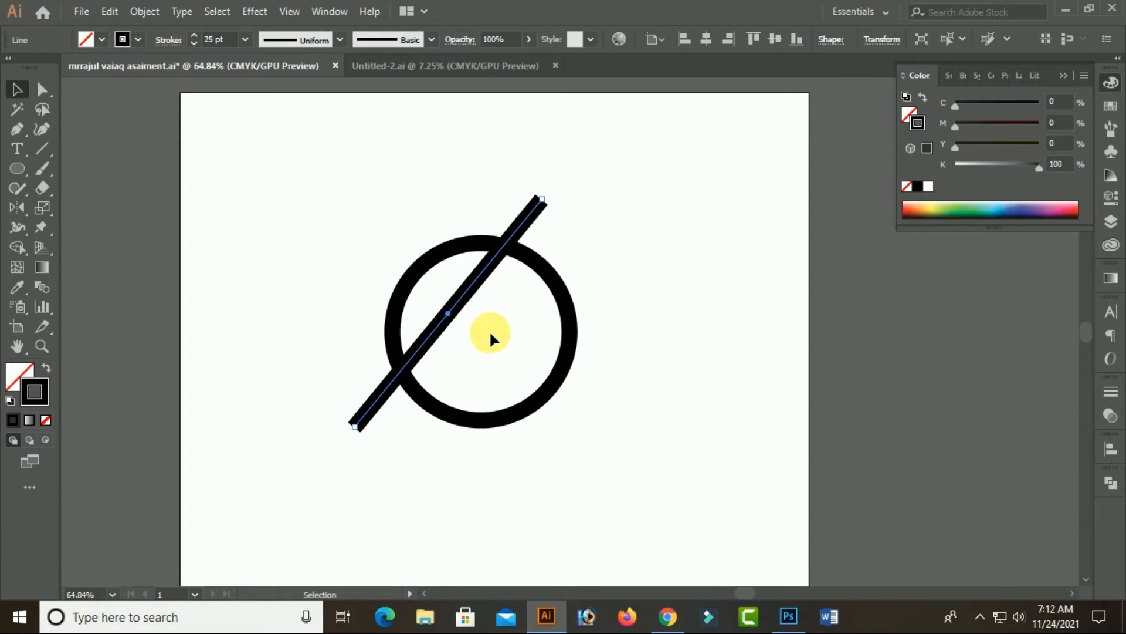
Expand the diagonal line's fill and stroke into a solid bar shape
click(147, 10)
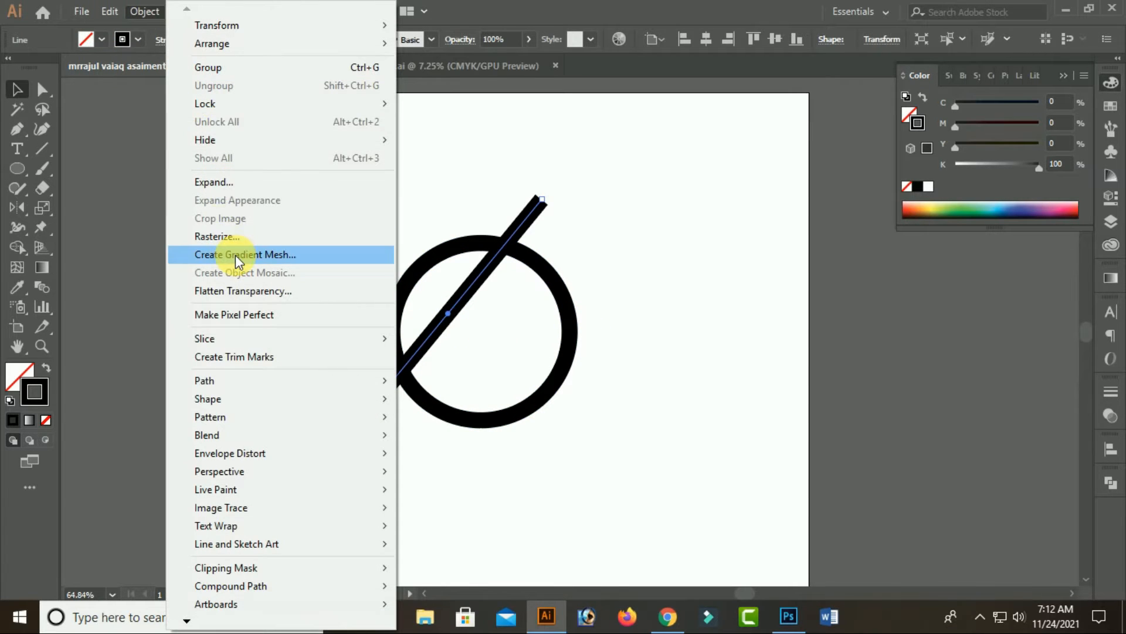
click(221, 182)
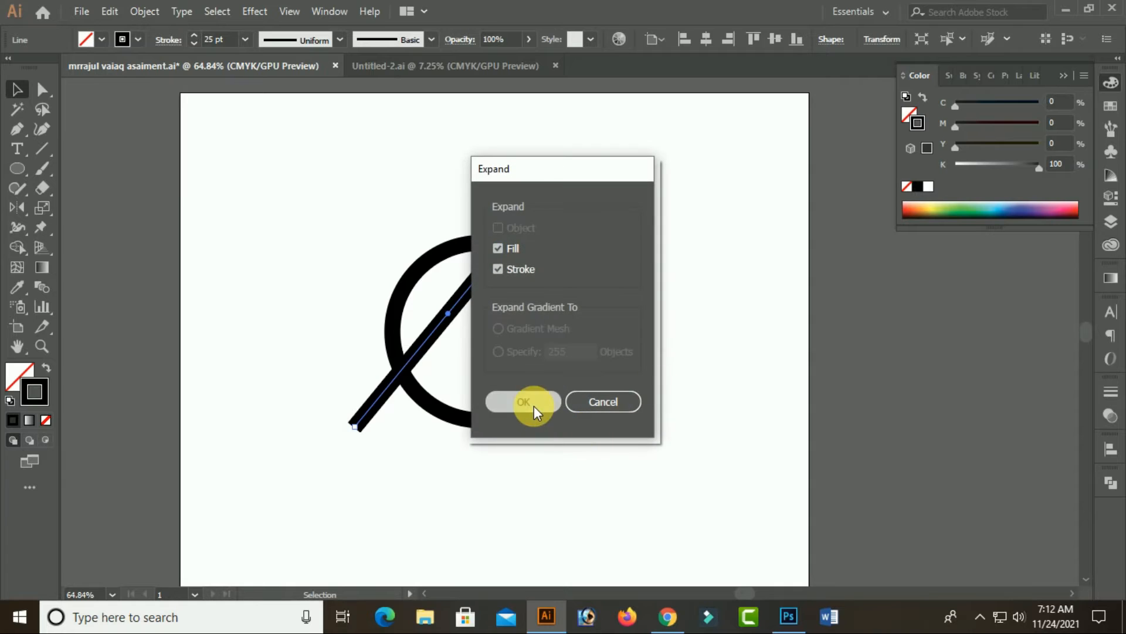
click(534, 406)
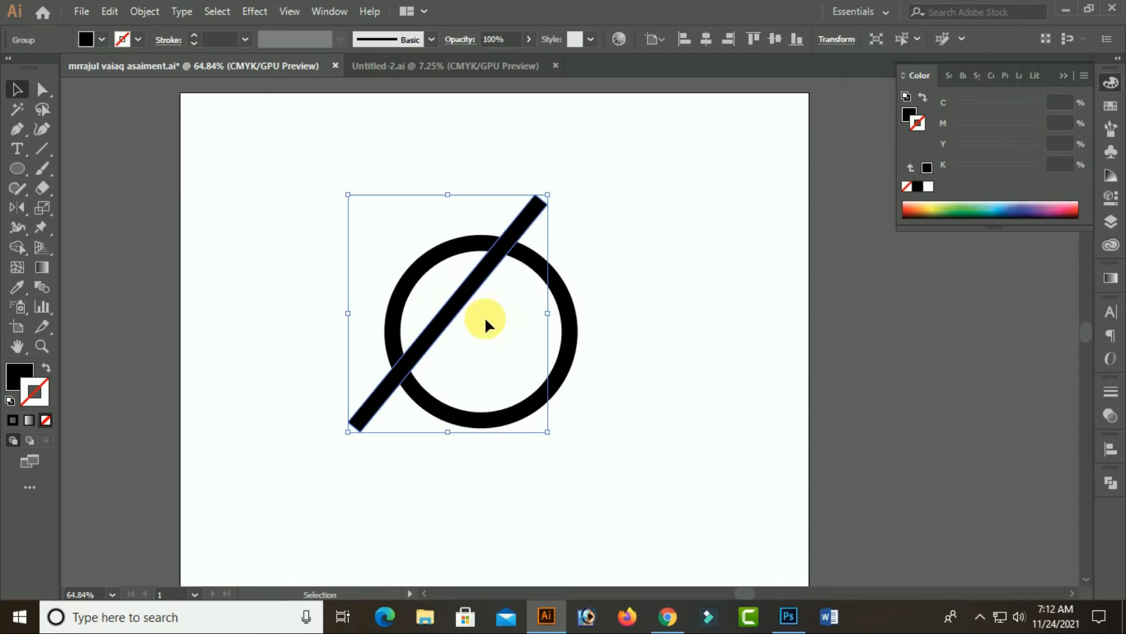
Cut the diagonal bar and paste it in front at its original position
click(111, 12)
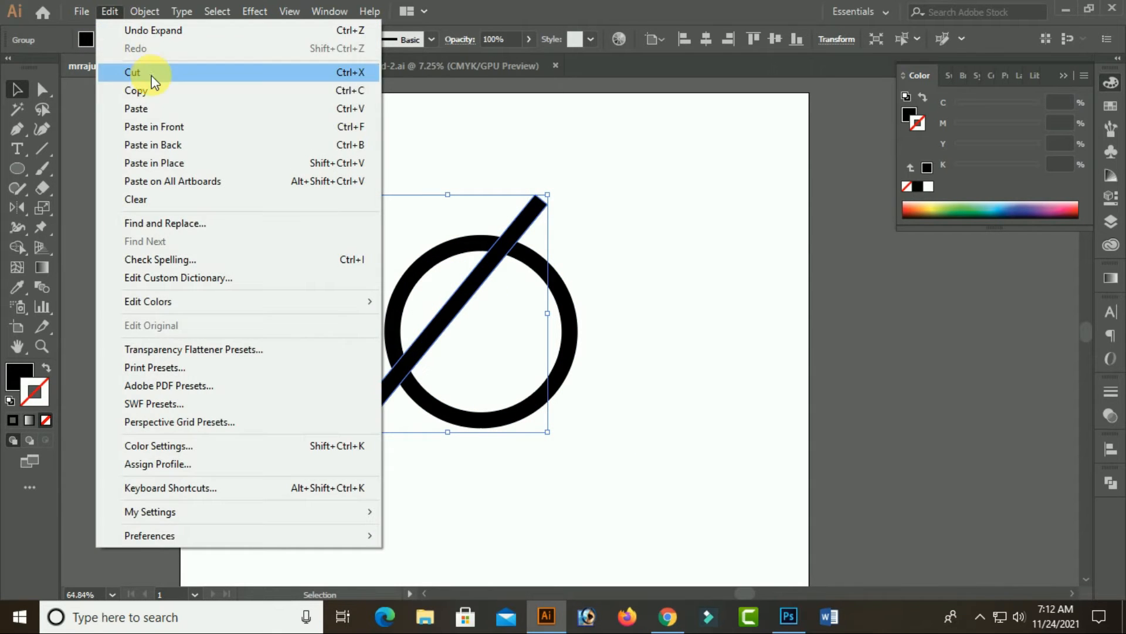
click(143, 73)
click(108, 13)
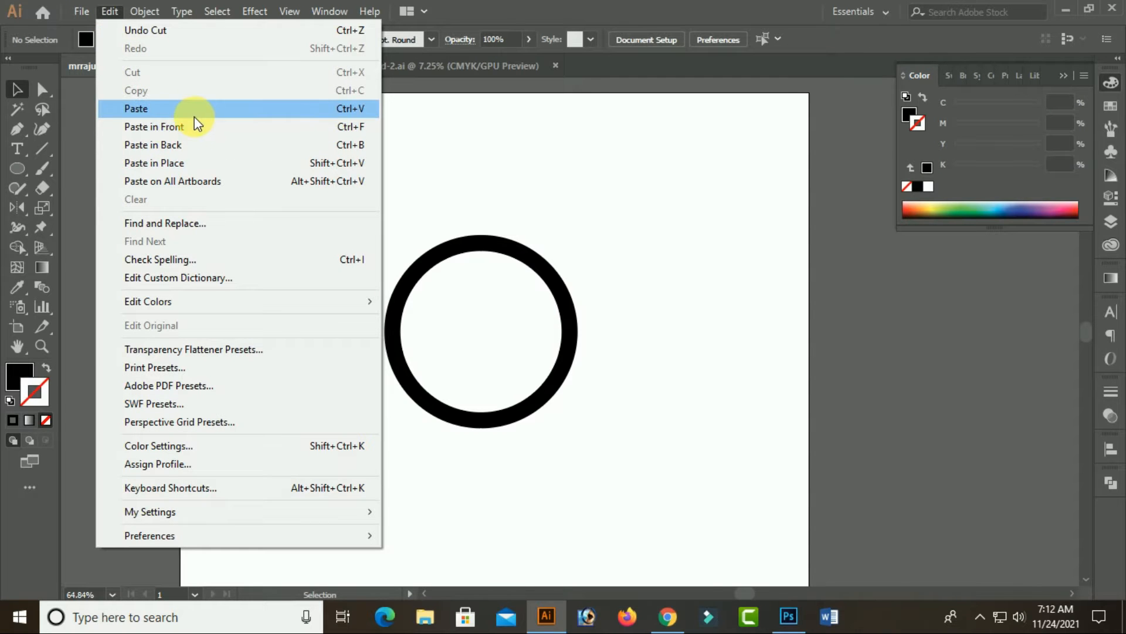
click(164, 126)
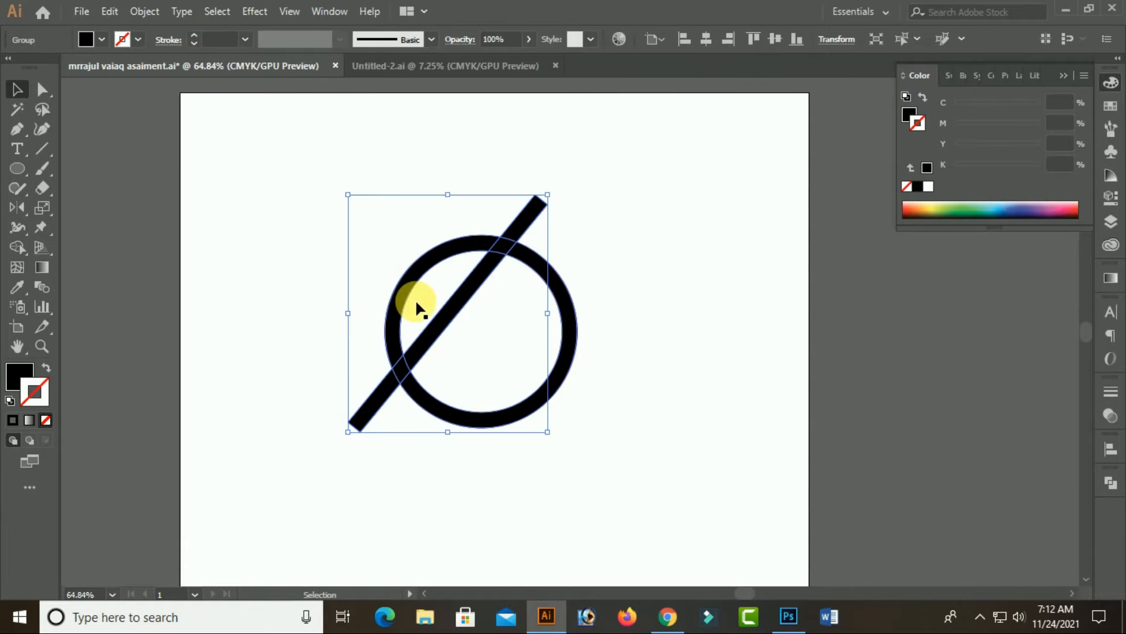
Try moving the diagonal bar slightly right and down, and undo the move
drag(447, 323, 462, 326)
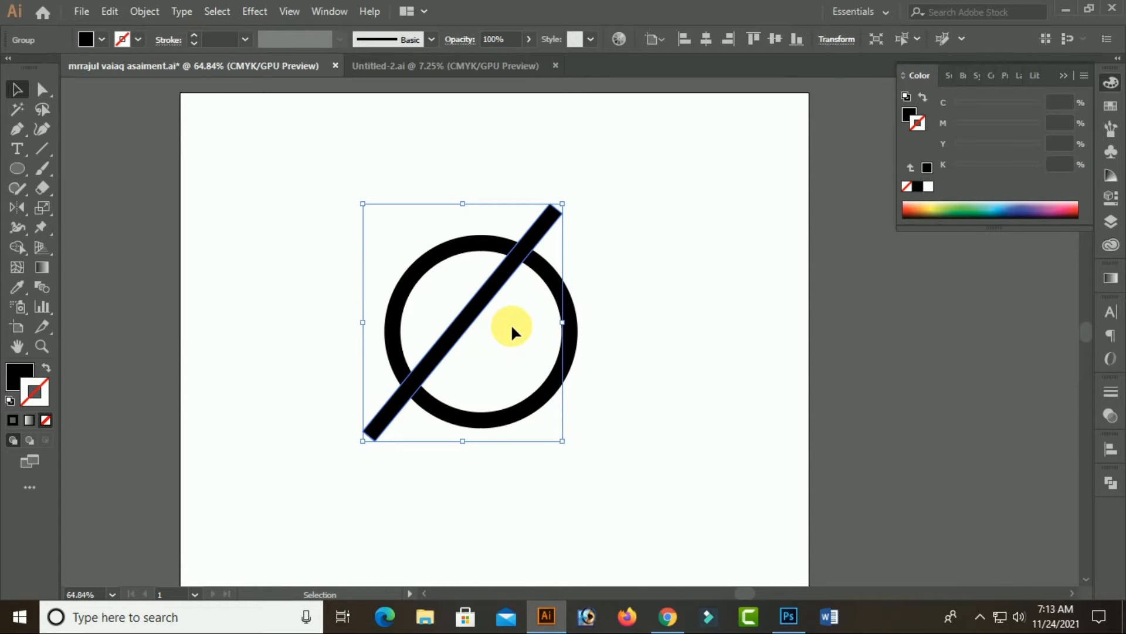
key(ctrl+z)
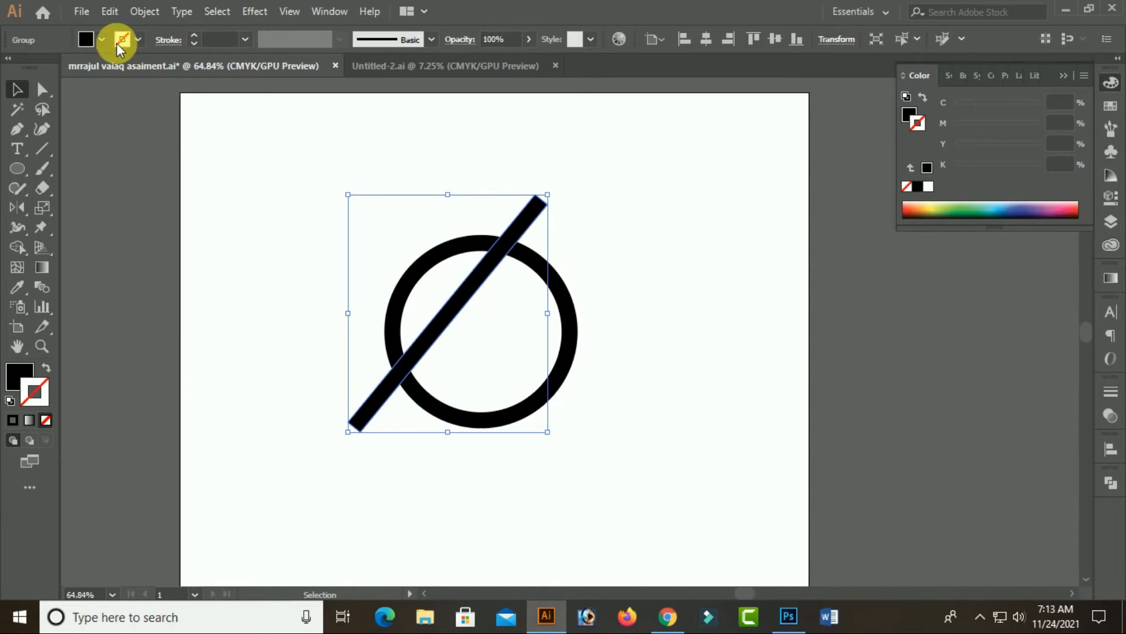
Copy the diagonal bar, paste it, and place the duplicate just right of the original
click(145, 11)
mouse_move(107, 13)
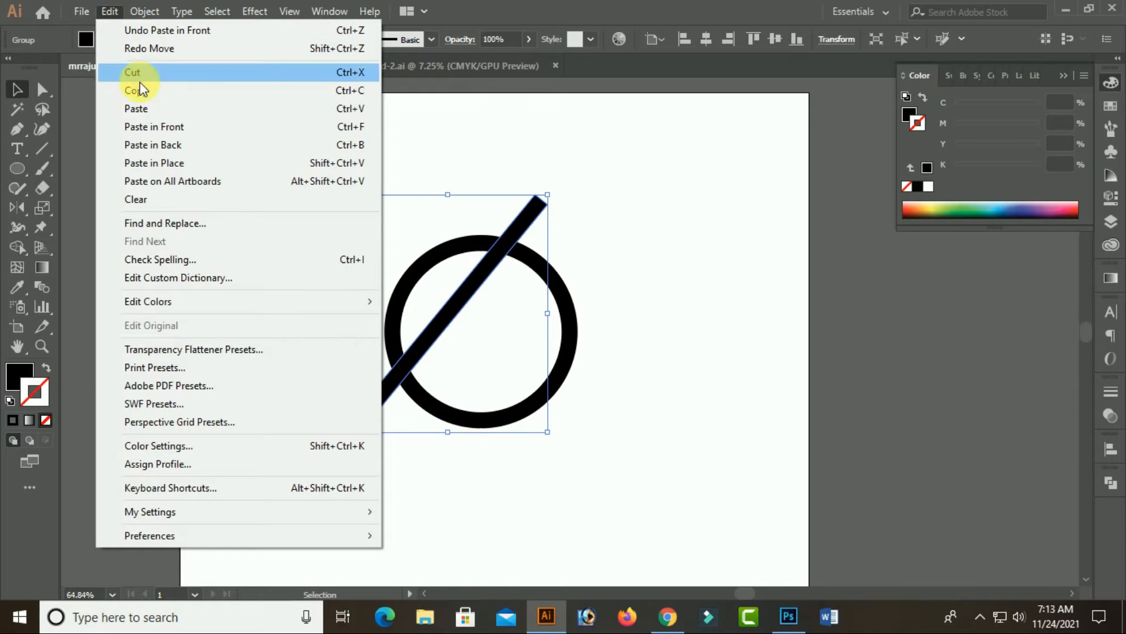
click(136, 89)
click(143, 12)
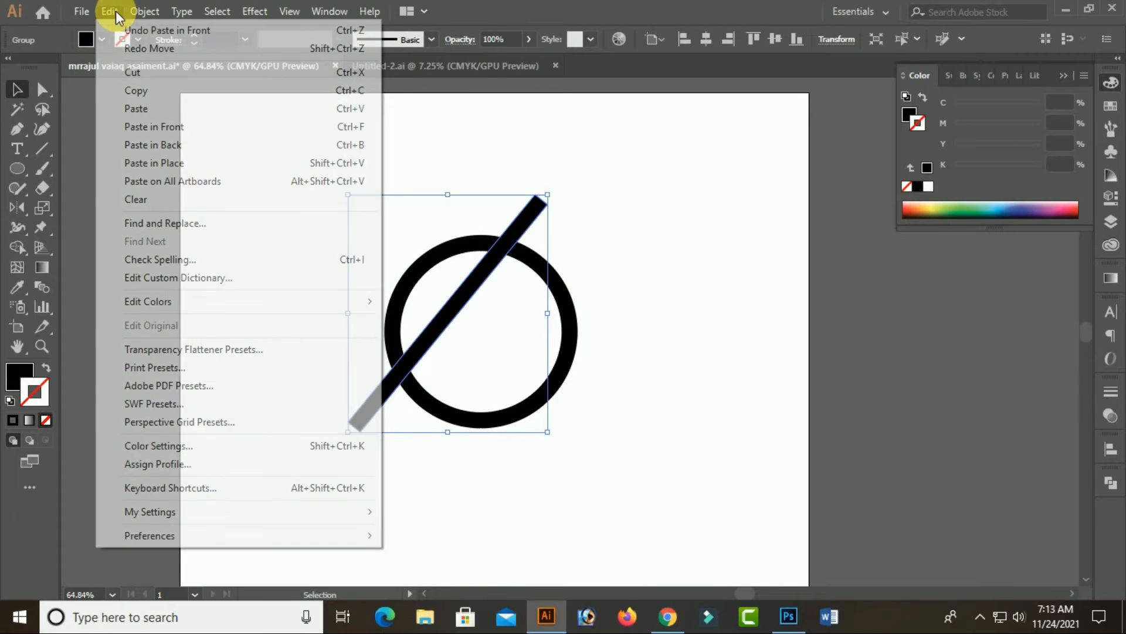
click(138, 110)
drag(607, 314, 497, 287)
Copy and paste the diagonal bar again, placing the third bar parallel across the right half of the ring
click(111, 14)
click(137, 90)
click(109, 11)
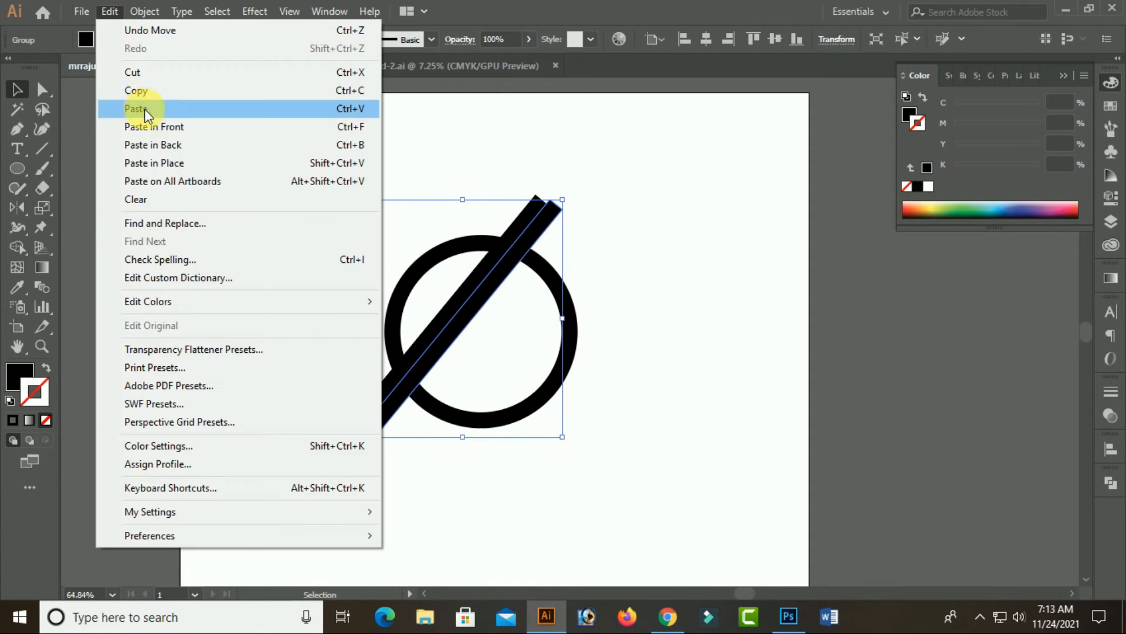
click(145, 112)
click(688, 336)
drag(569, 323, 511, 338)
Move the second diagonal bar about midway between the first and third bars
click(614, 368)
click(517, 350)
click(487, 292)
drag(487, 291, 502, 304)
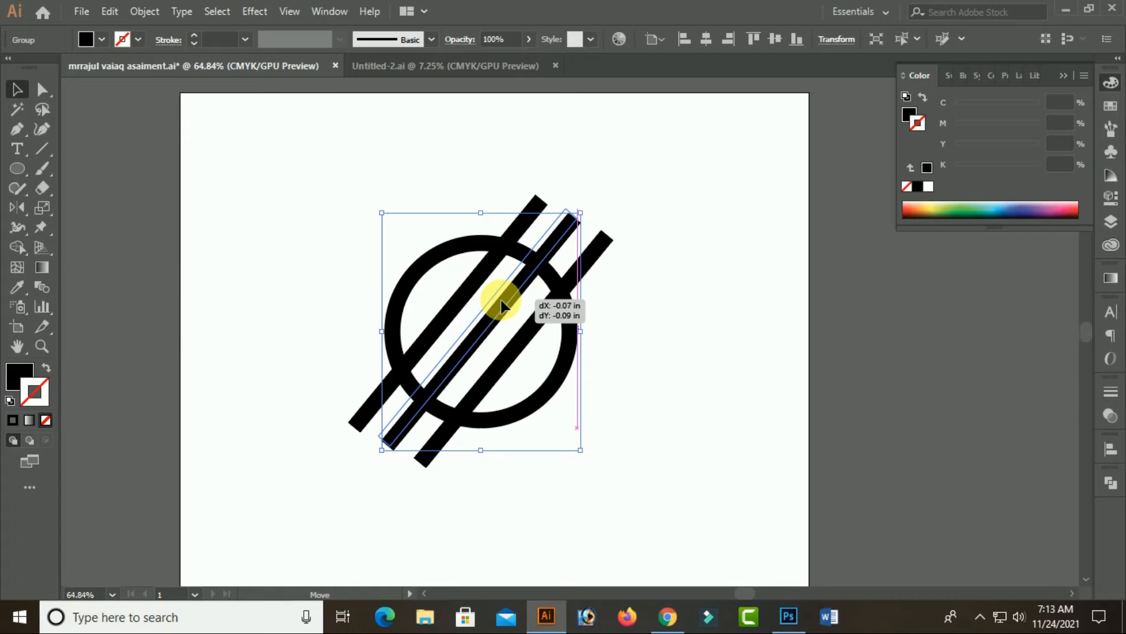
drag(501, 304, 503, 301)
click(660, 308)
Nudge the rightmost diagonal bar down three increments
click(536, 334)
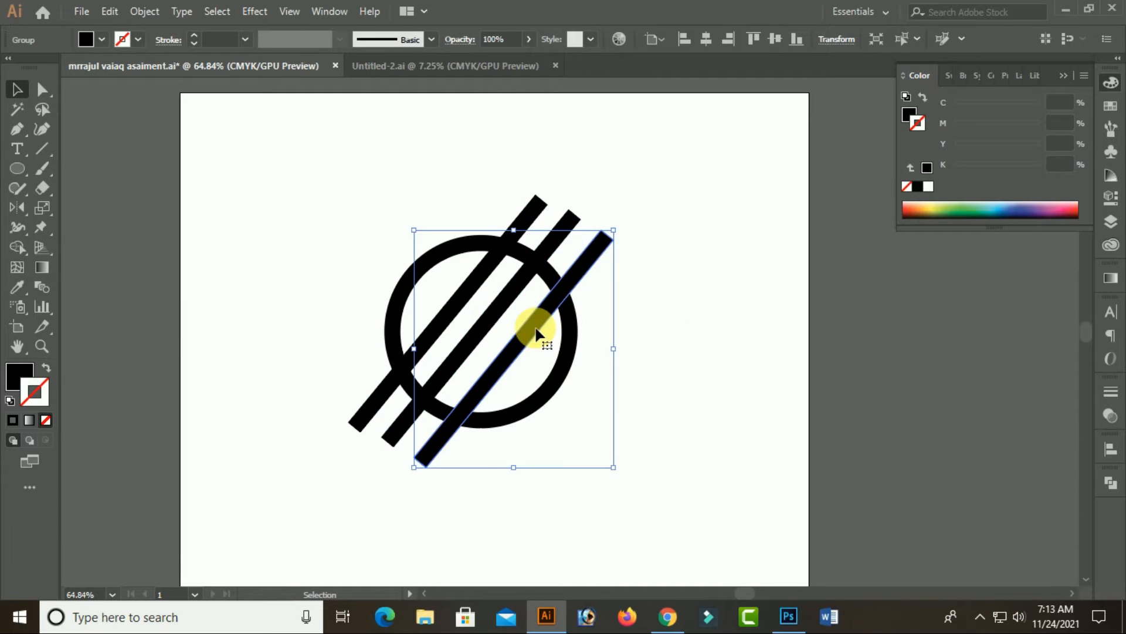
key(Down)
key(Down)
key(Down)
key(Down)
key(Down)
key(Down)
key(Down)
key(Down)
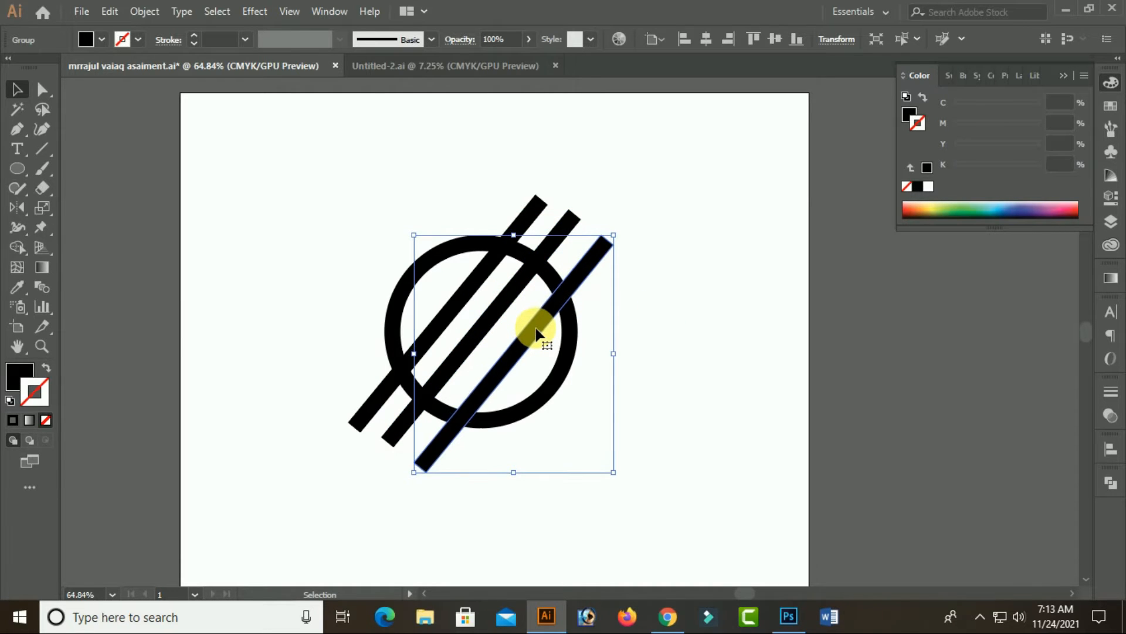
Copy and paste the rightmost bar, and place the duplicate in the gap between the second and third bars
click(121, 9)
click(167, 90)
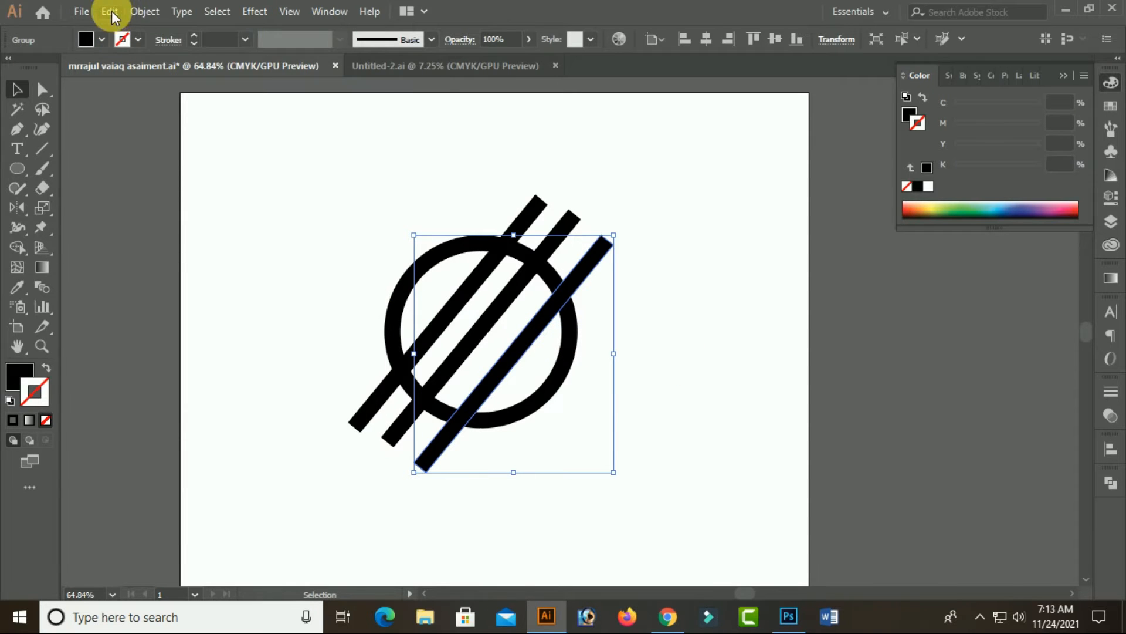
click(117, 13)
click(153, 108)
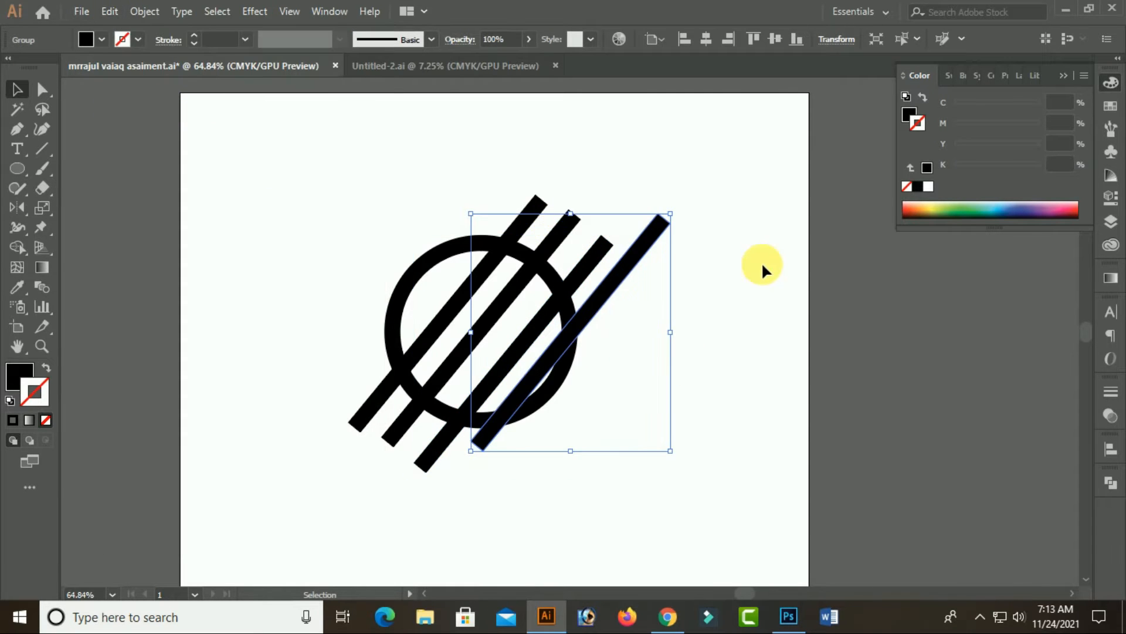
click(761, 262)
drag(596, 300, 531, 303)
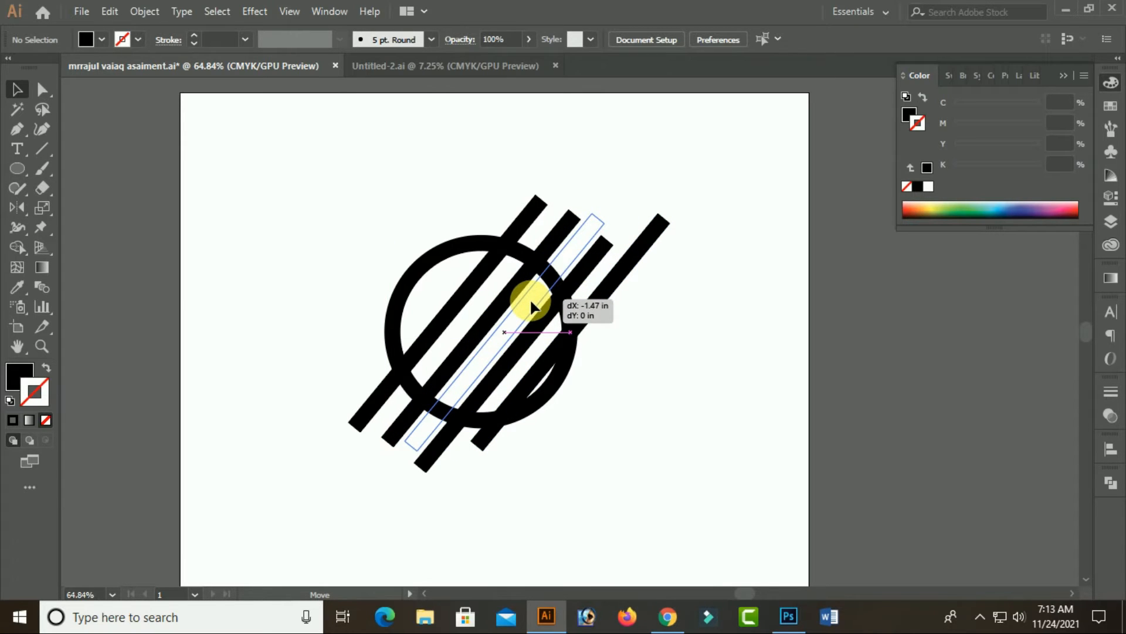
drag(531, 304, 531, 304)
click(742, 361)
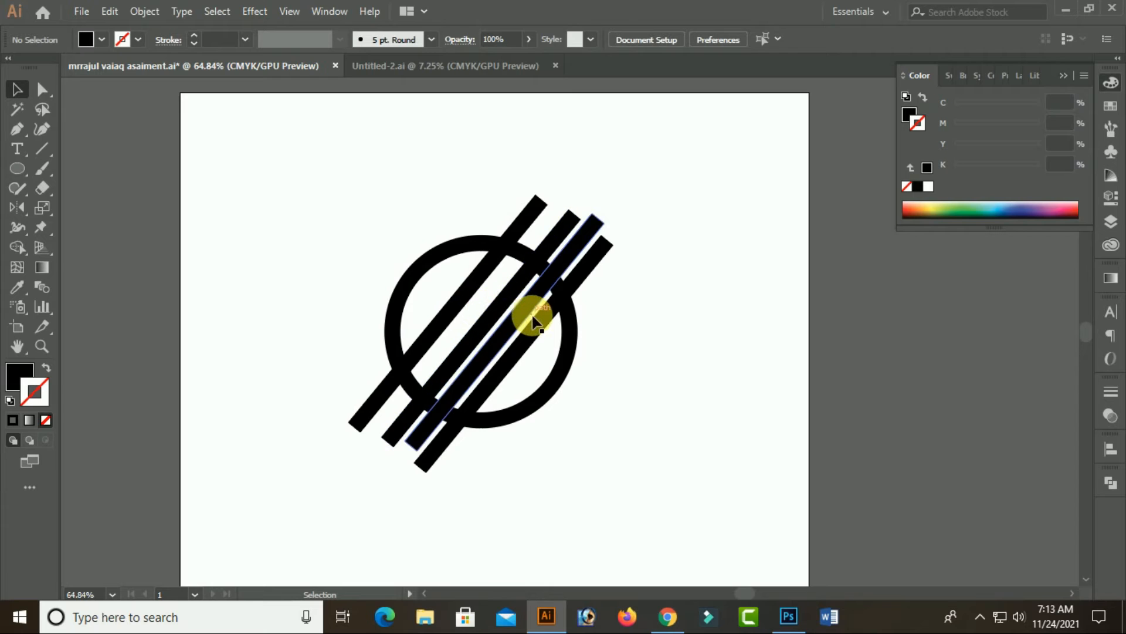
Nudge the second diagonal bar two increments down and one increment right
click(515, 302)
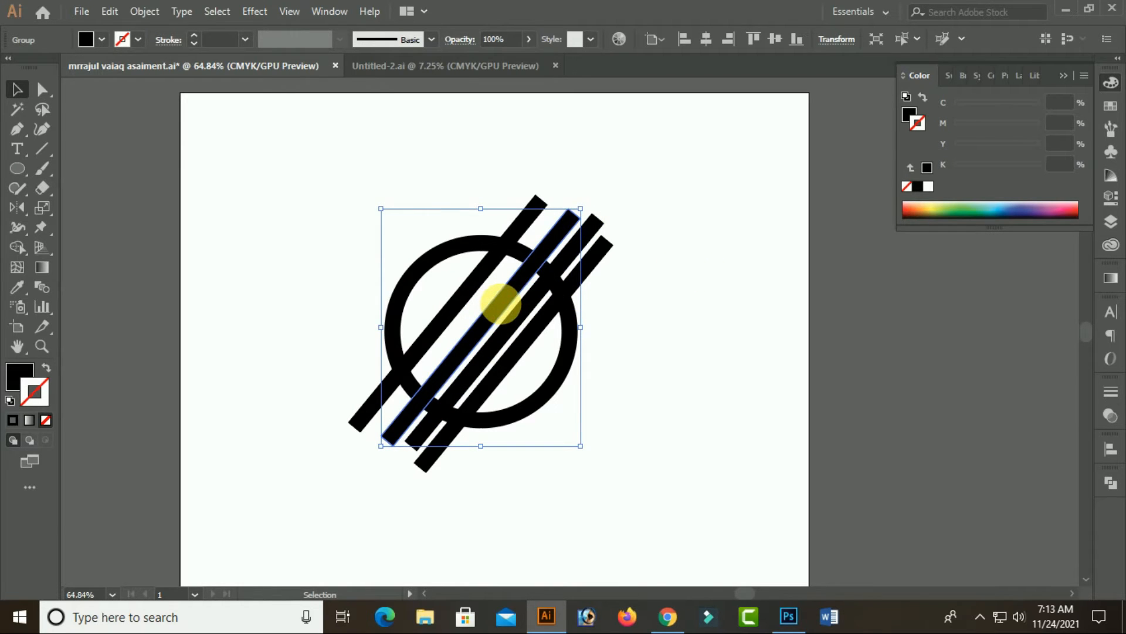
key(Down)
key(Down)
key(Right)
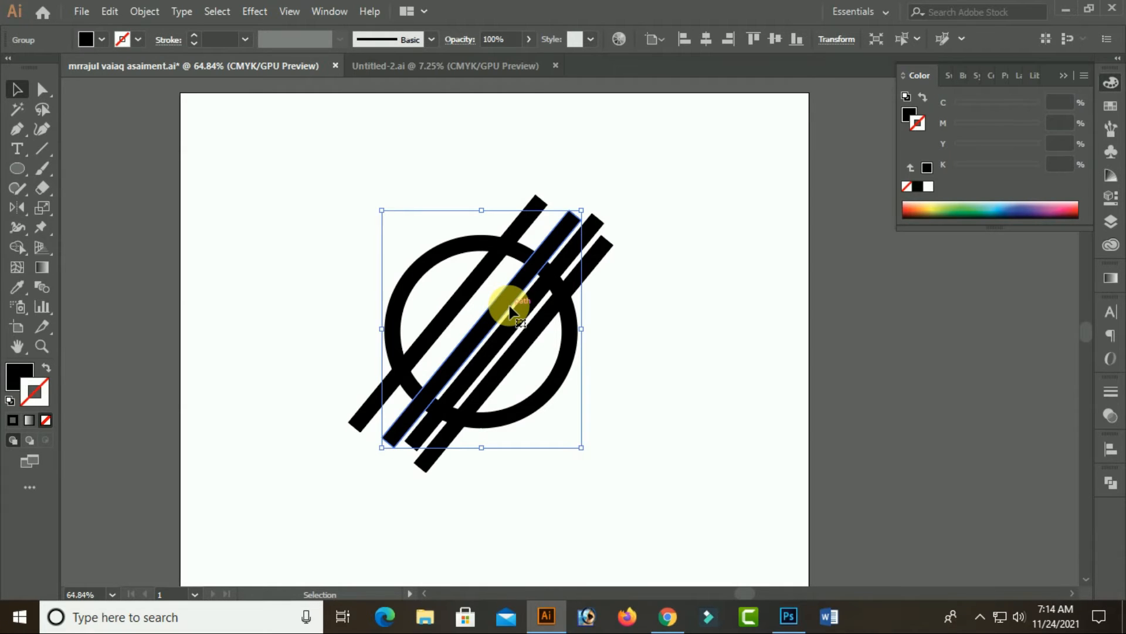
Copy and paste the second diagonal bar, placing the duplicate tight against the left side of the leftmost bar
click(110, 11)
click(141, 92)
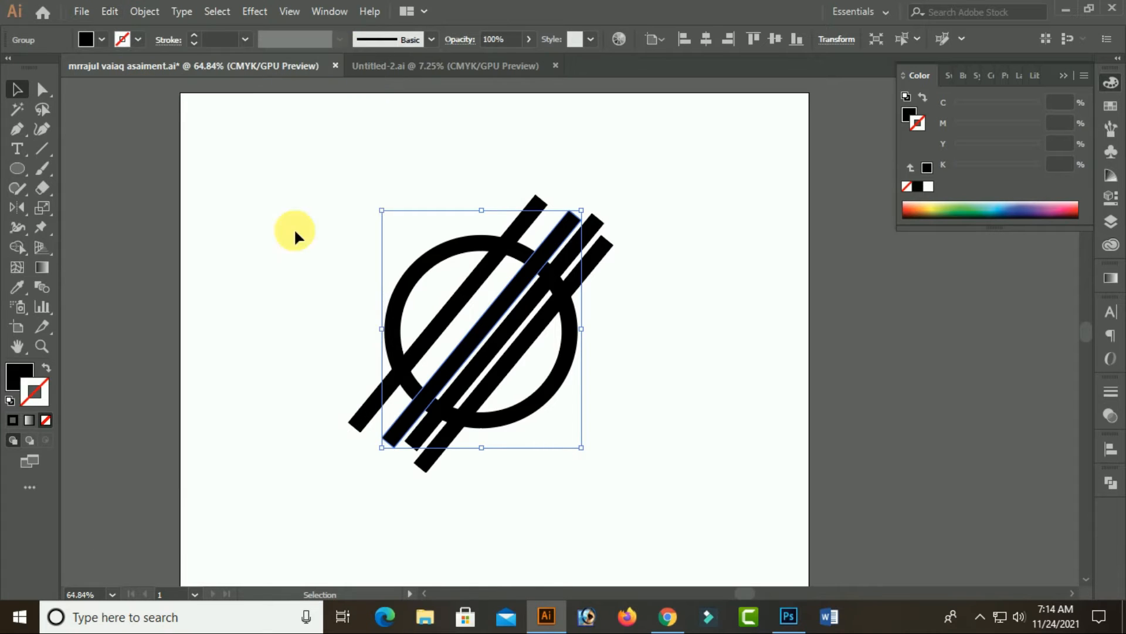
click(117, 12)
click(138, 125)
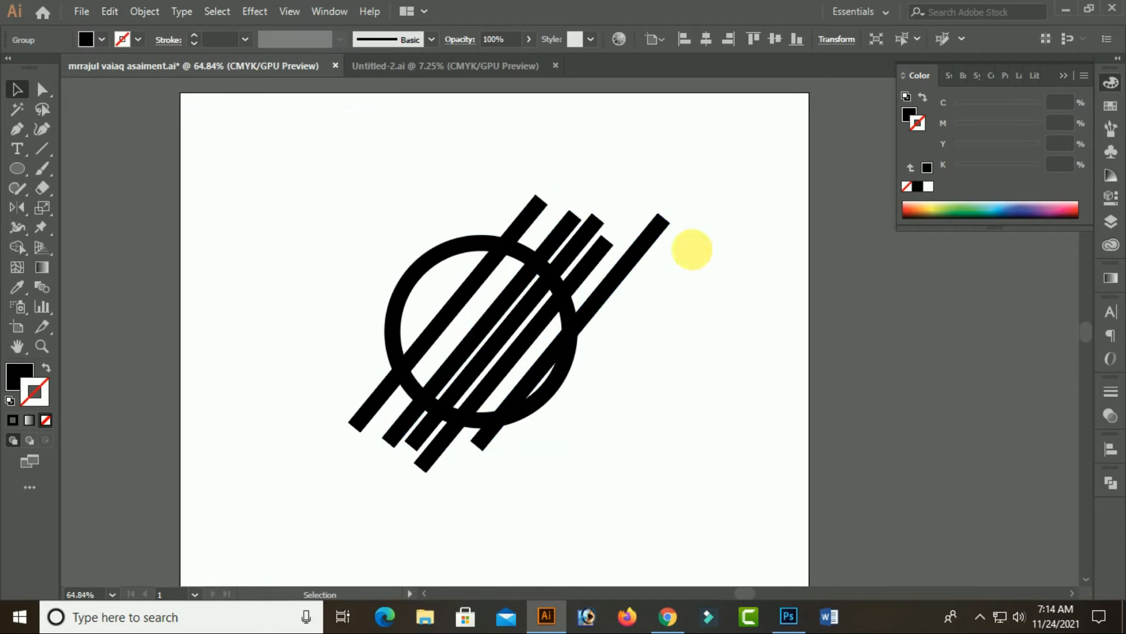
click(765, 196)
drag(580, 314, 453, 289)
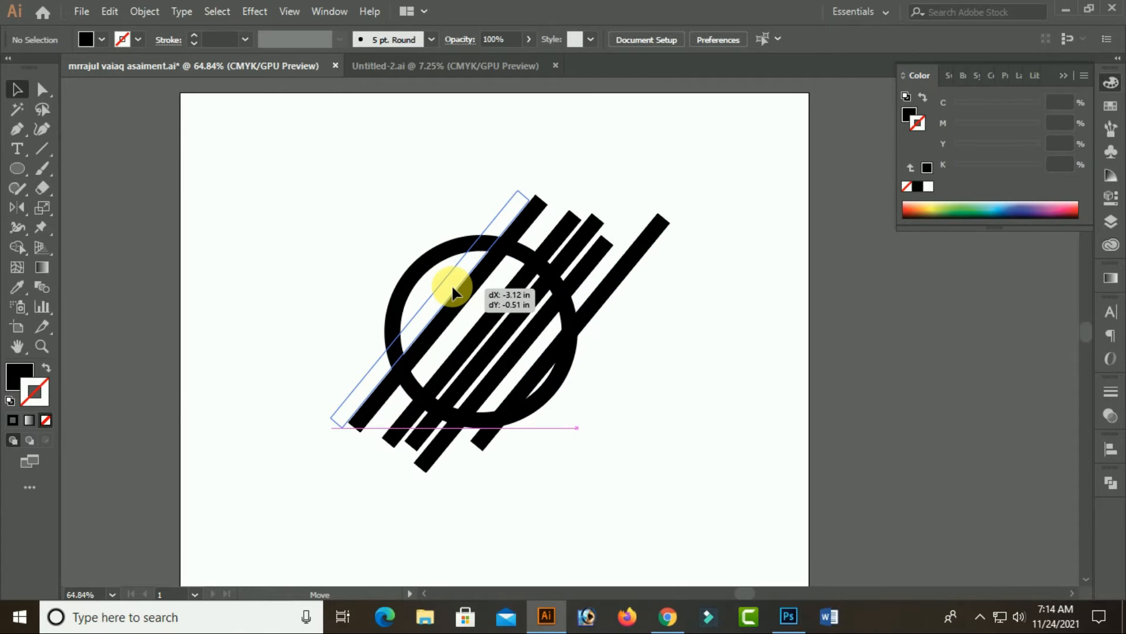
drag(452, 288, 452, 288)
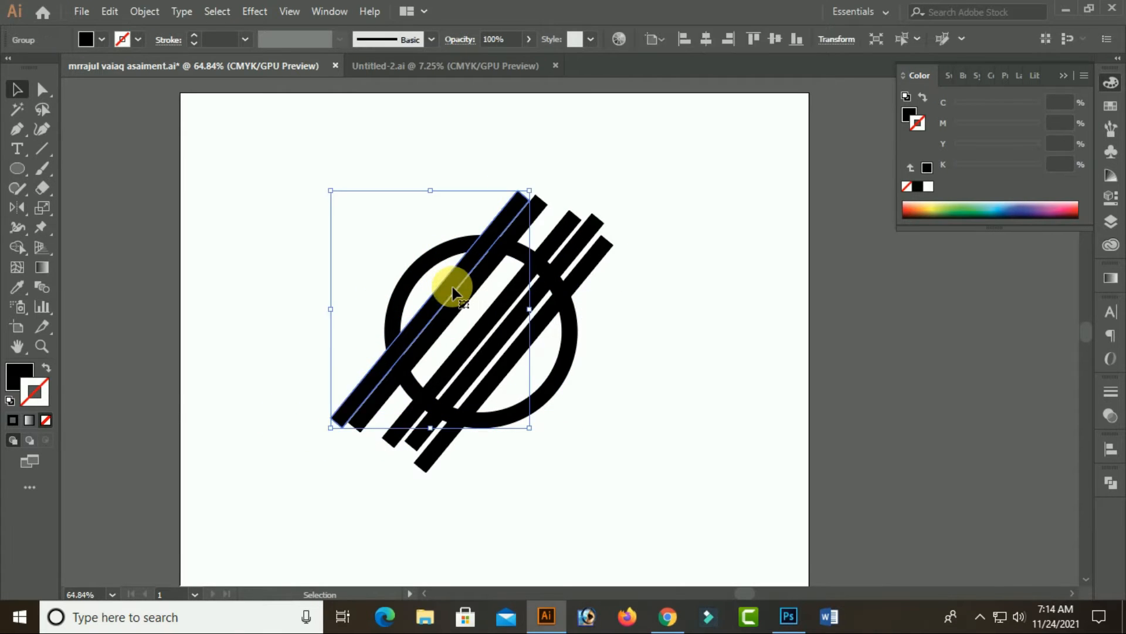
Paste another bar, rotate it roughly perpendicular to the others, and place it as a crossbar through the ring's centre
click(110, 11)
click(168, 109)
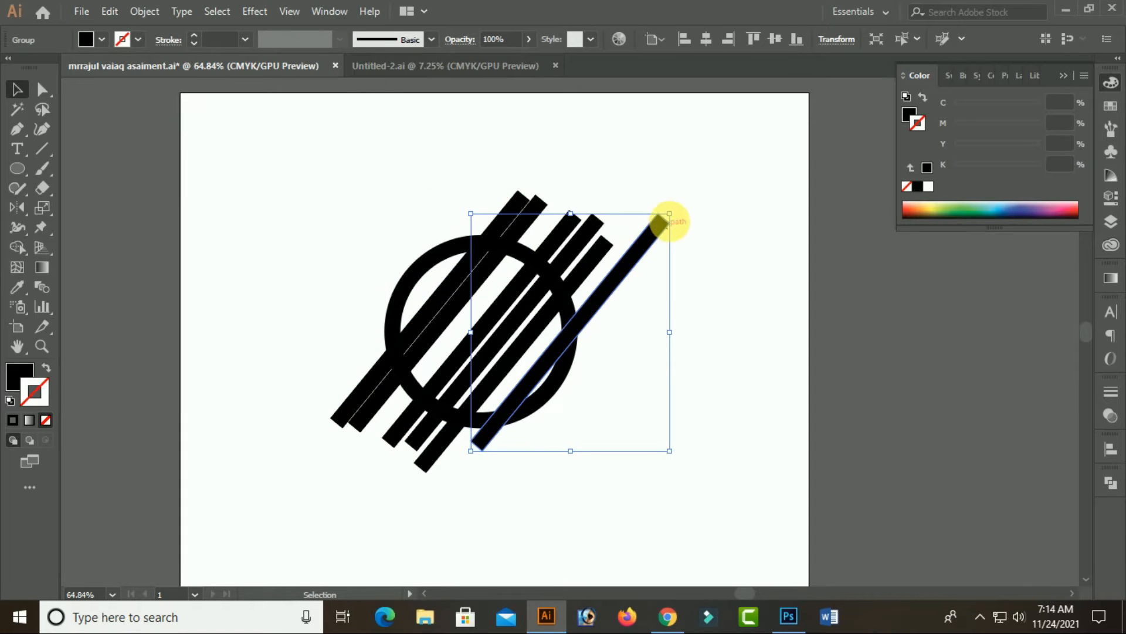
drag(681, 215, 687, 427)
drag(648, 389, 565, 397)
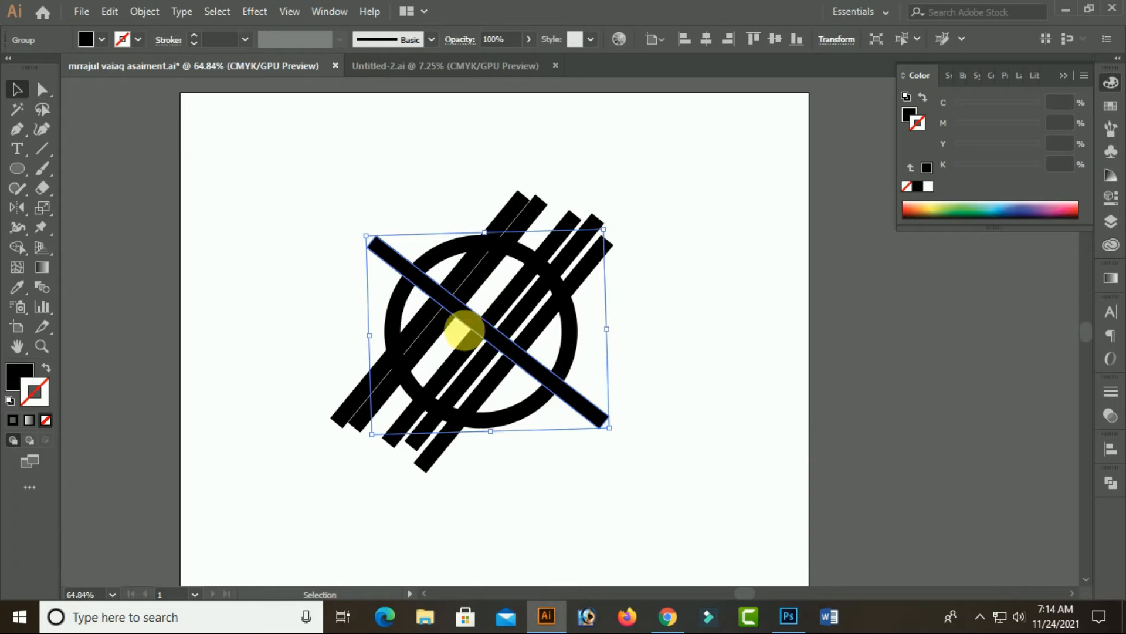
Nudge the leftmost diagonal bar one increment down and one right to close its gap with the neighbouring bar
key(ctrl+1)
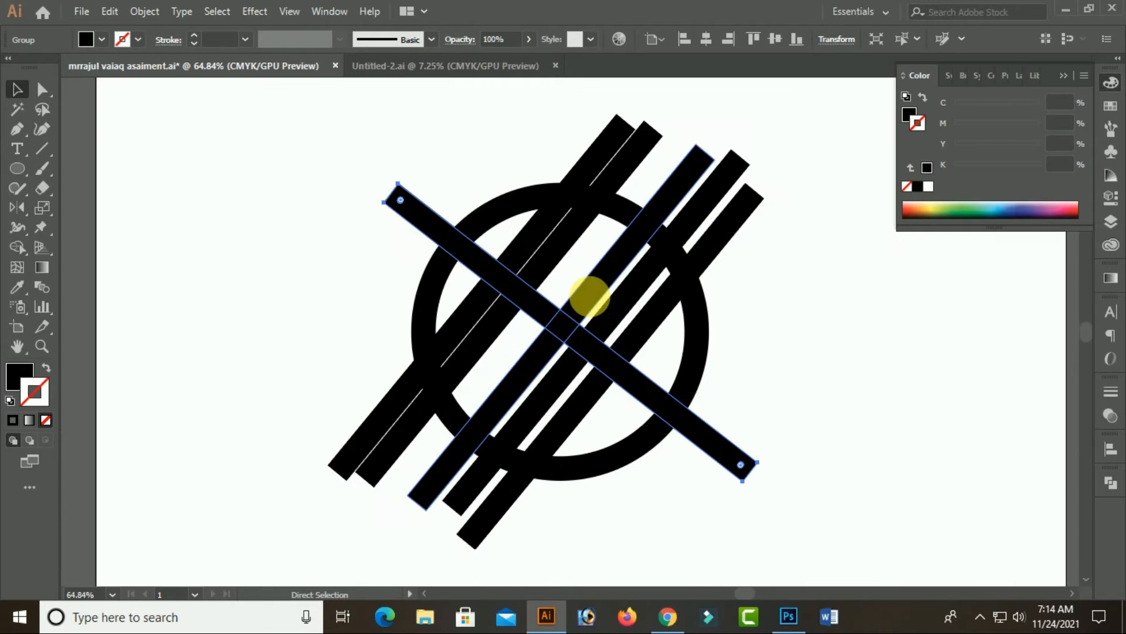
click(1044, 407)
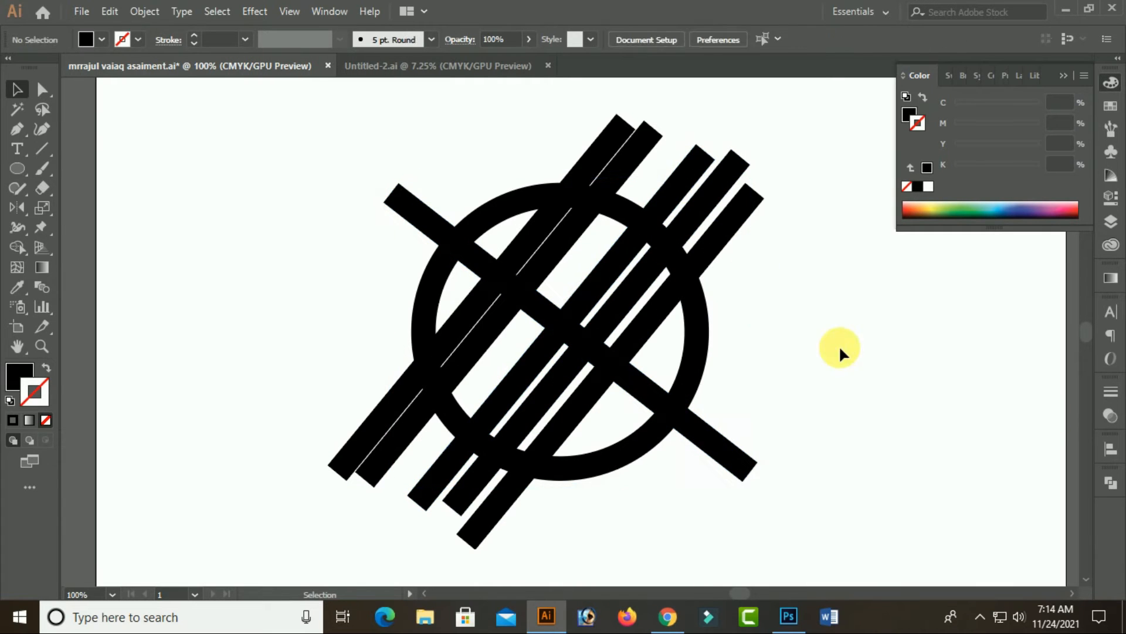
drag(530, 227, 535, 231)
click(536, 229)
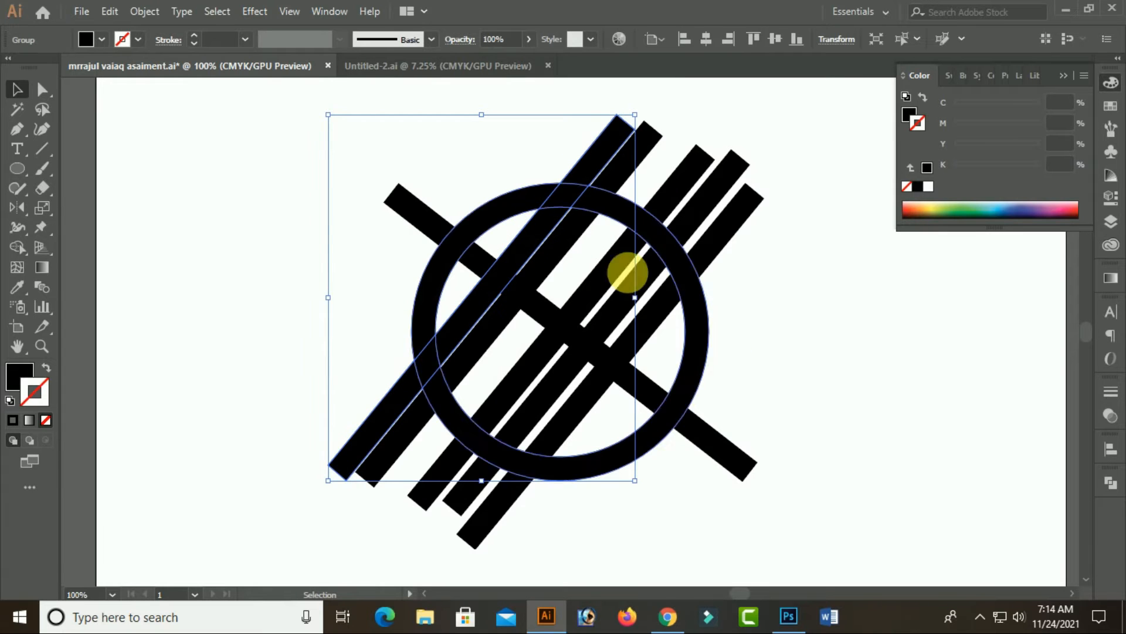
key(Down)
key(Right)
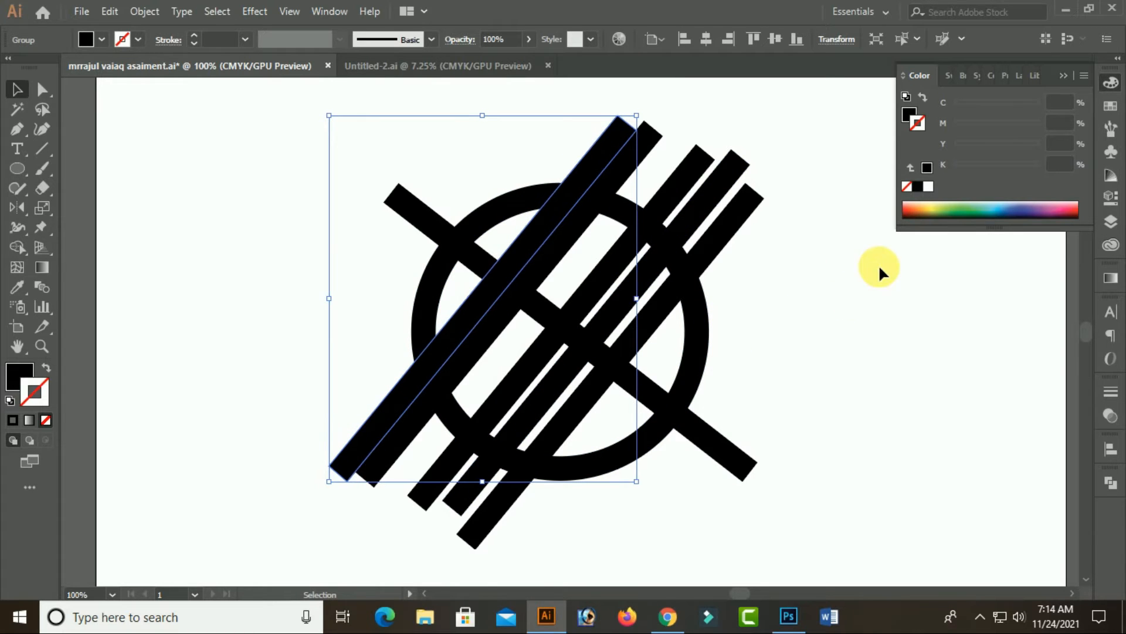
Try Shape Builder on the ring and all bars to remove the leftmost bar's upper part and every bar end outside the ring
drag(329, 141, 832, 544)
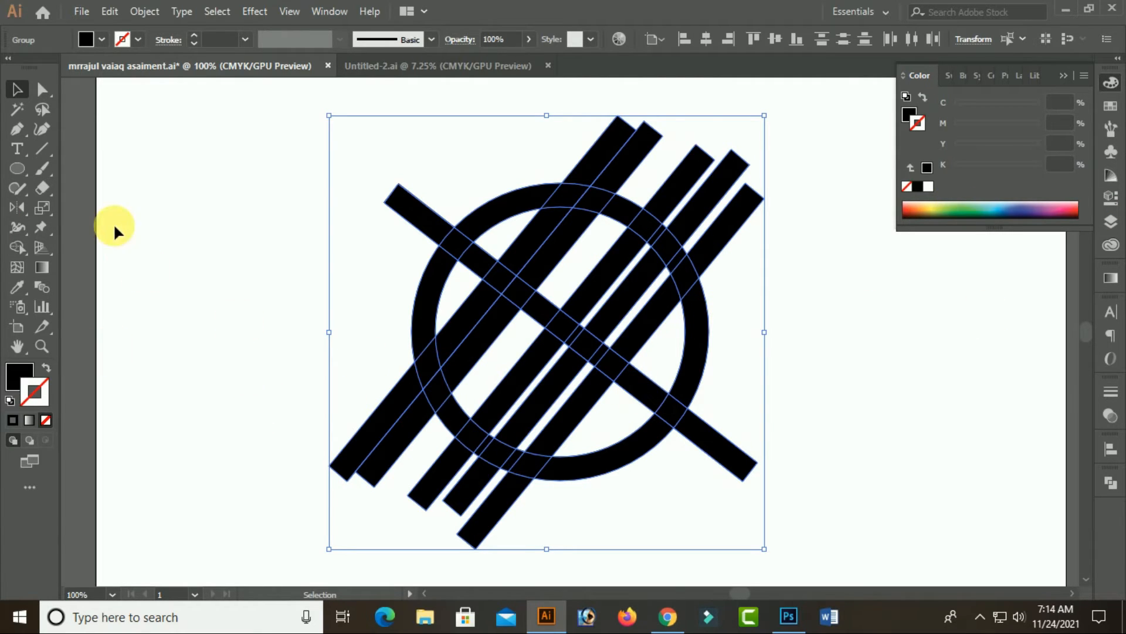
click(19, 246)
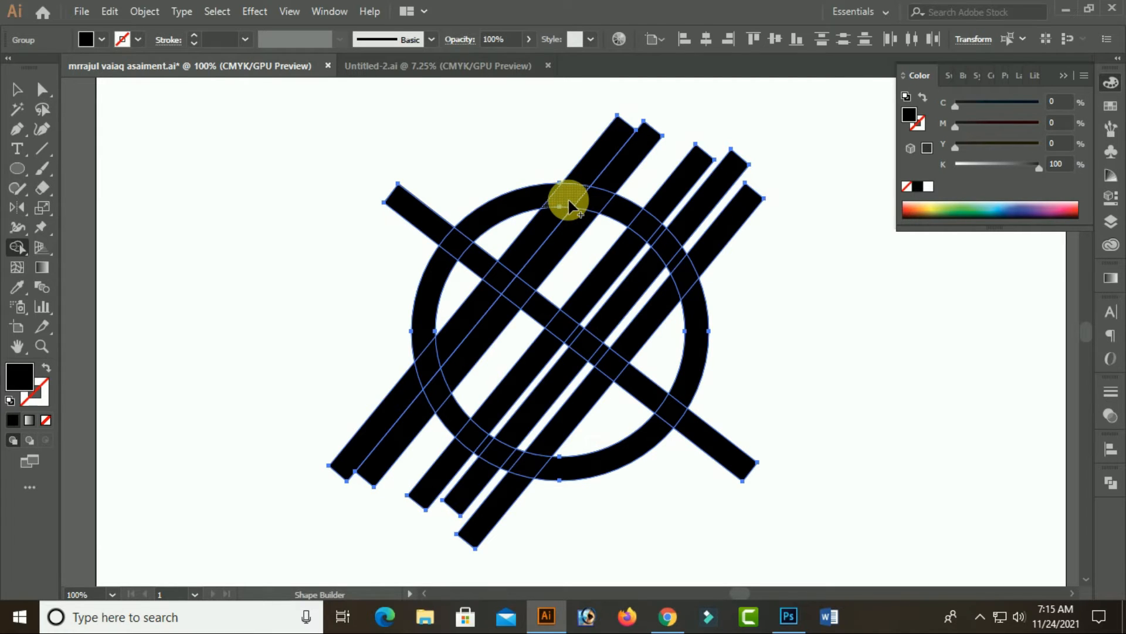
drag(587, 163, 553, 215)
alt+click(440, 239)
mouse_move(365, 359)
mouse_down()
mouse_move(477, 515)
mouse_move(511, 518)
mouse_up()
mouse_move(645, 122)
mouse_down()
mouse_move(762, 239)
mouse_move(795, 297)
mouse_up()
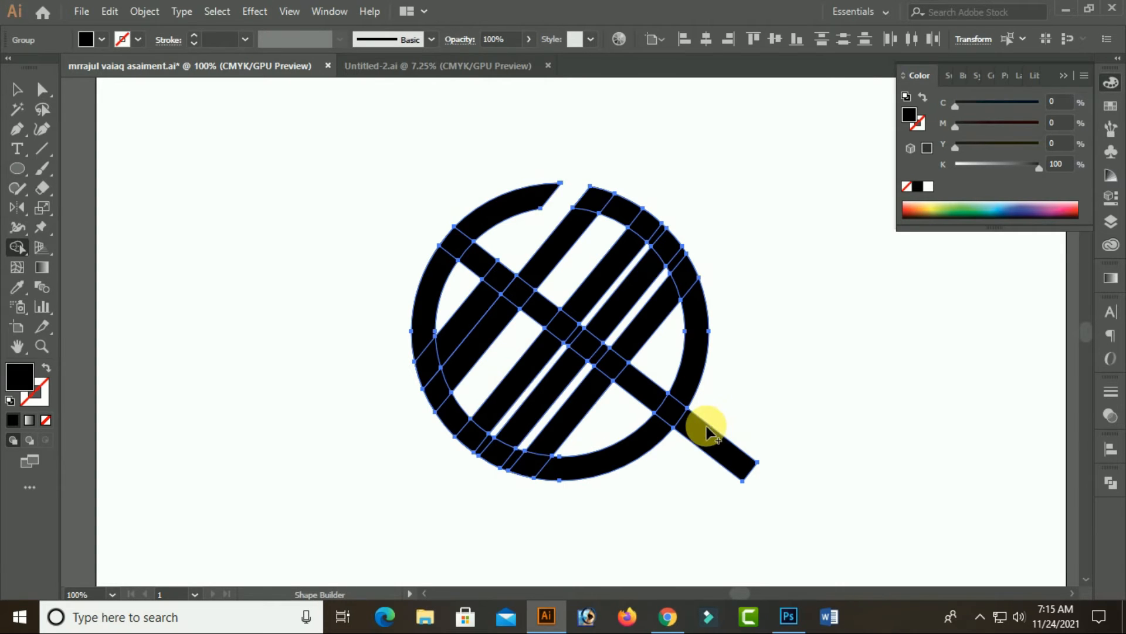
drag(739, 403, 697, 472)
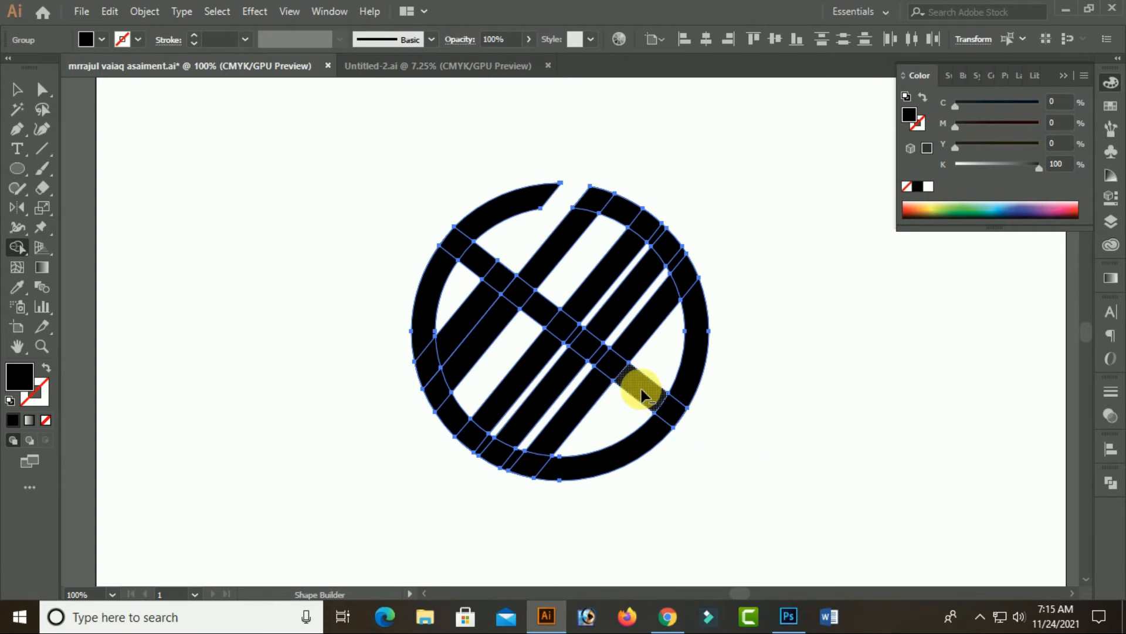
Try removing the crossbar segments right of the two left bars and the ring sections between the parallel bars
alt+click(642, 389)
alt+click(601, 353)
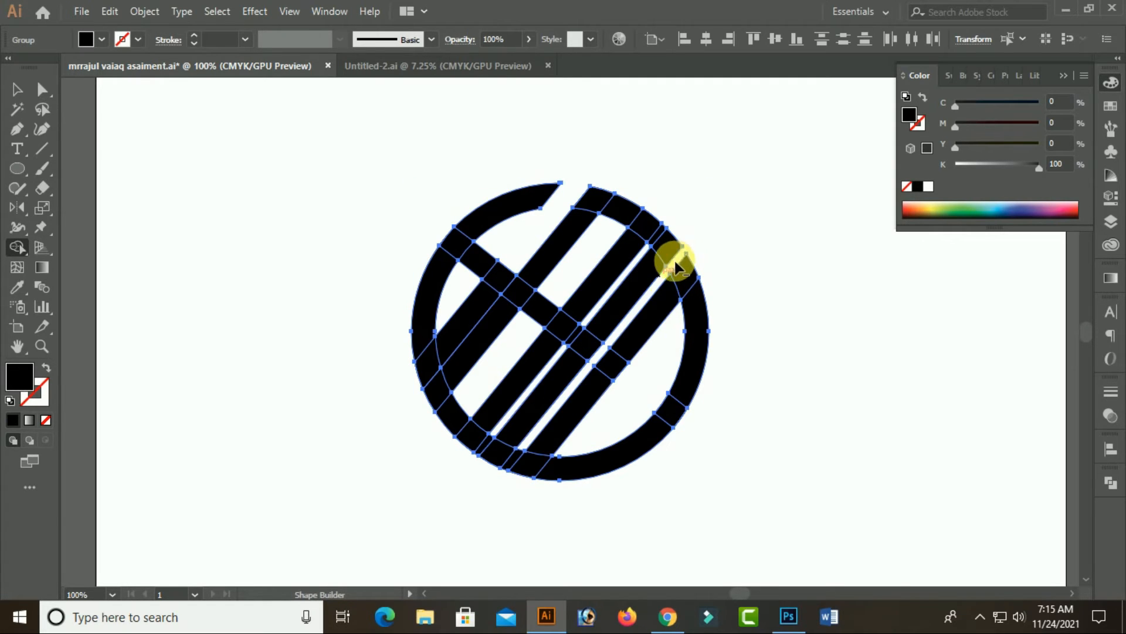
alt+click(509, 467)
alt+click(616, 212)
mouse_move(670, 222)
mouse_down()
mouse_move(663, 252)
mouse_move(658, 244)
mouse_up()
drag(540, 307, 523, 333)
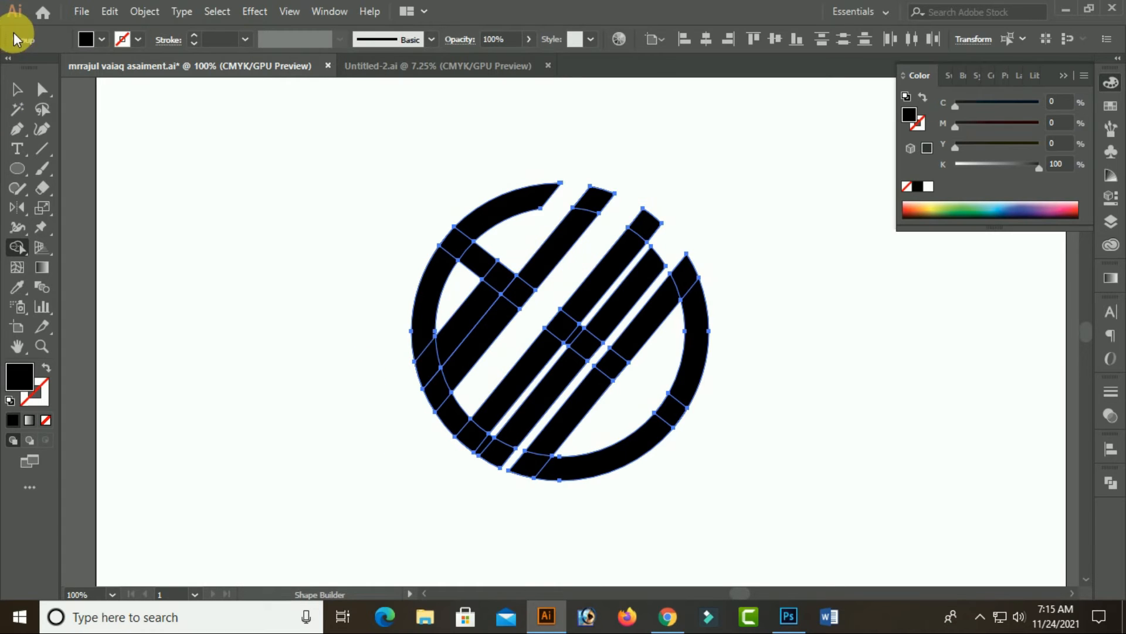
Try deleting the remaining leftmost bar piece from the trimmed monogram
click(16, 93)
click(171, 276)
click(474, 319)
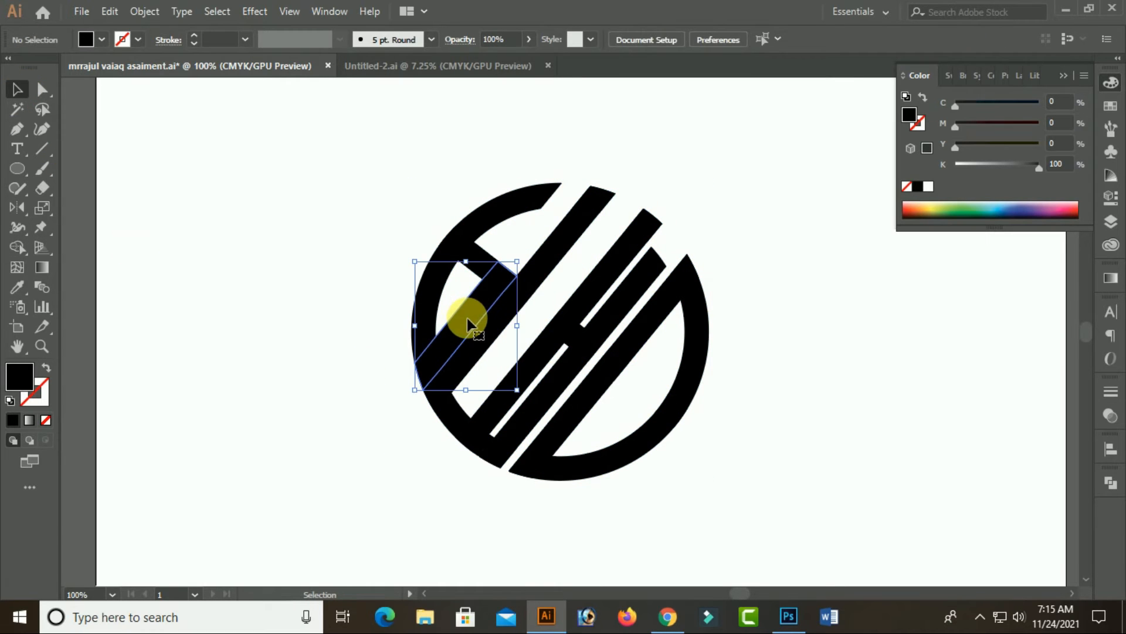
key(Delete)
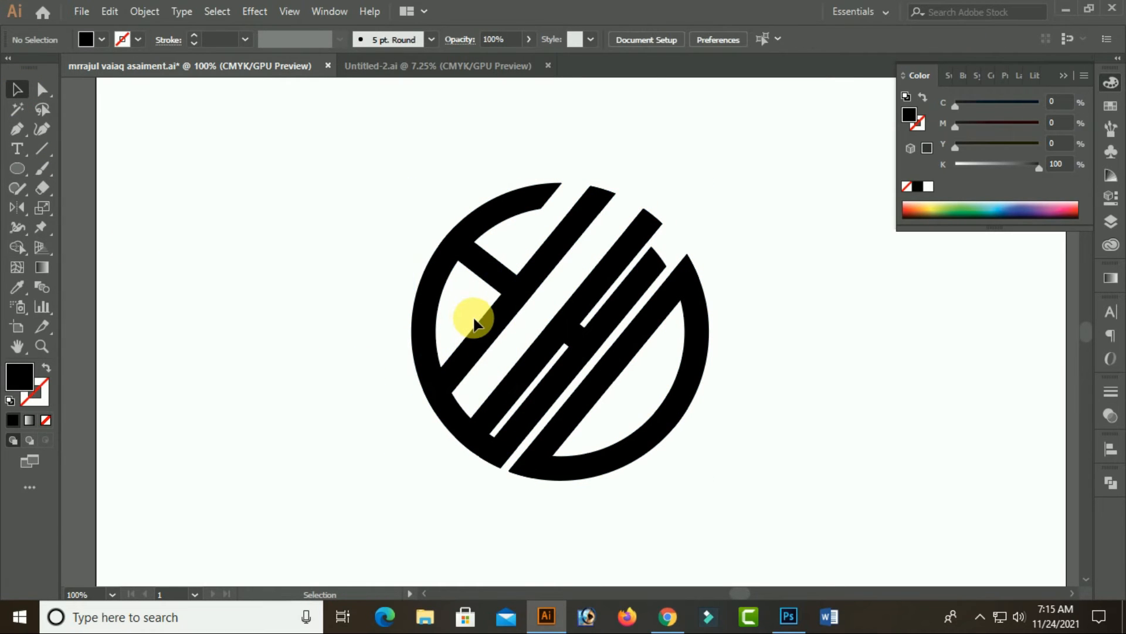
Undo the deletion and all Shape Builder cuts back to the untrimmed ring and bars
click(474, 320)
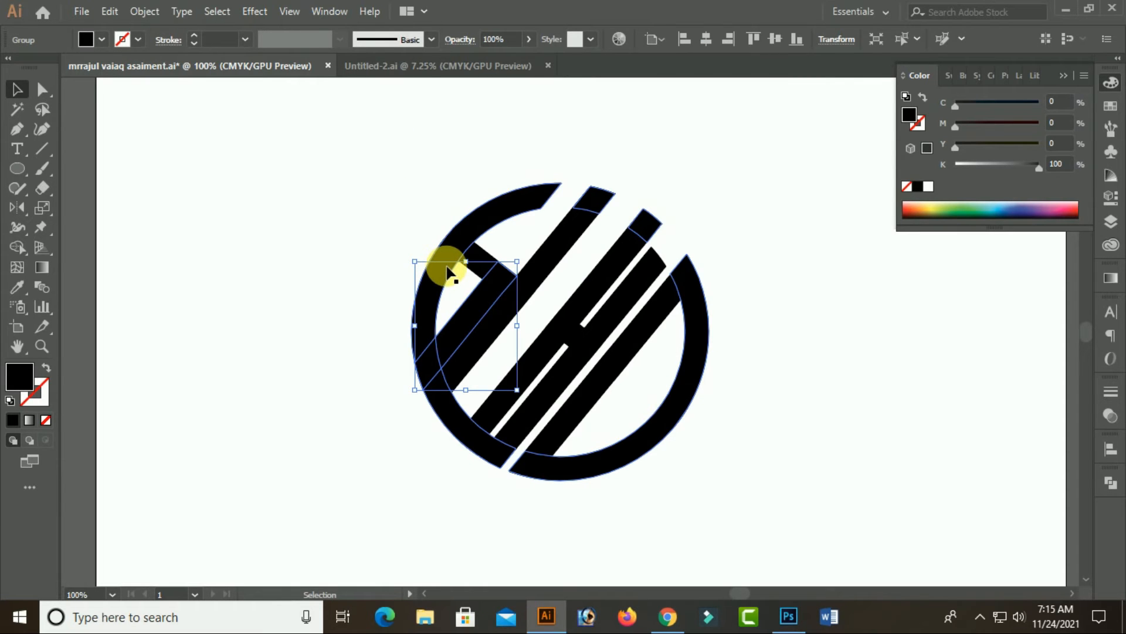
key(a)
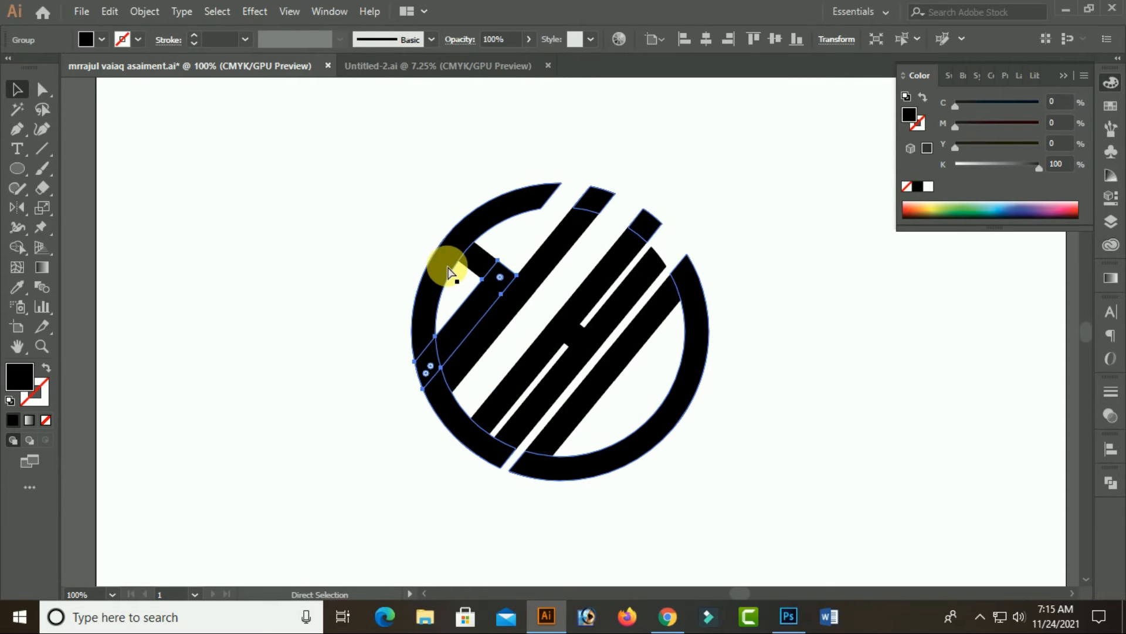
key(ctrl+a)
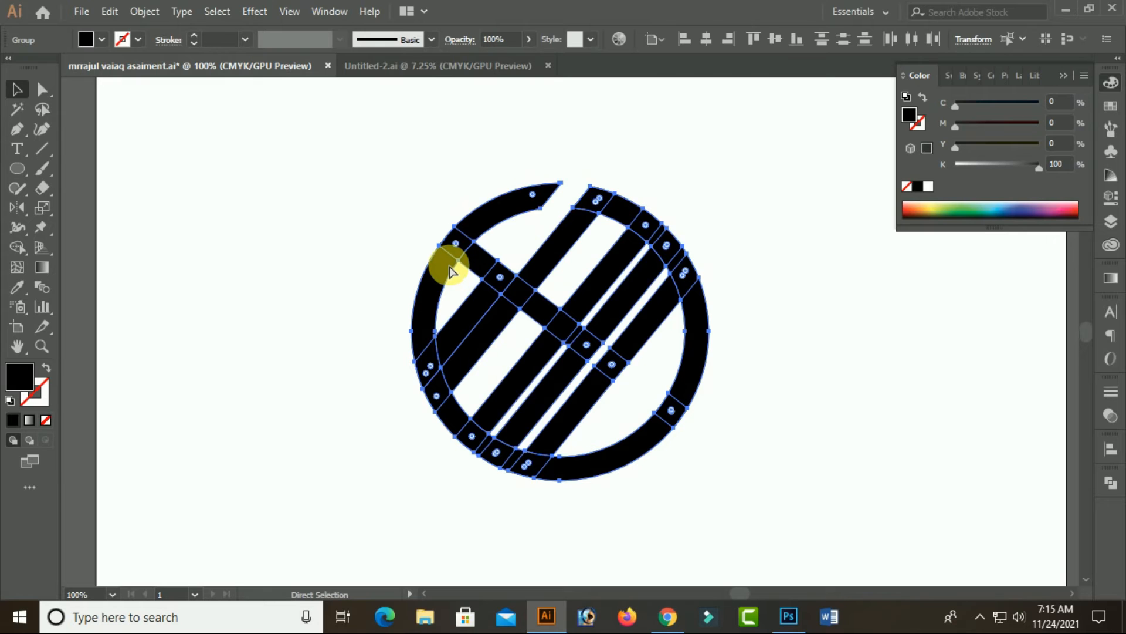
key(ctrl+z)
key(ctrl+z)
key(ctrl+z)
key(ctrl+z)
key(ctrl+z)
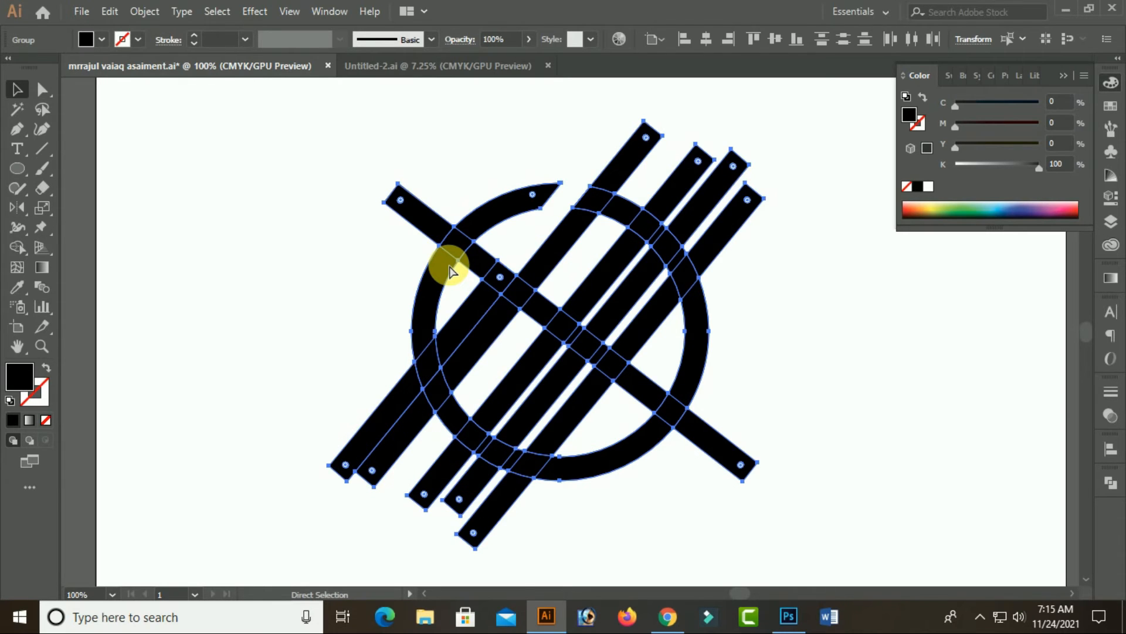
key(v)
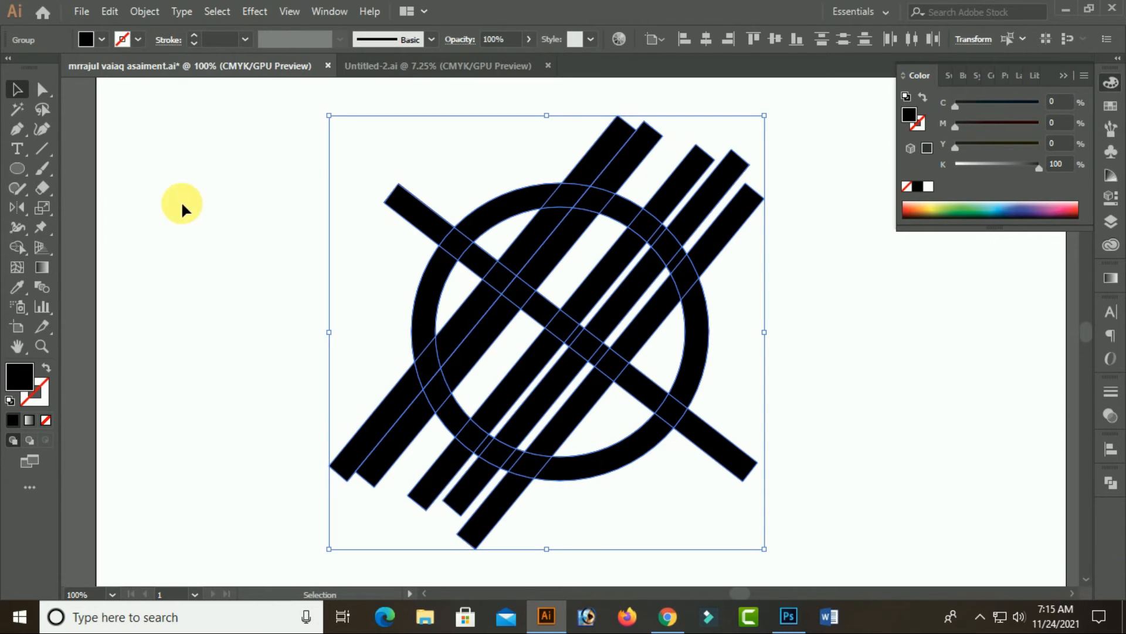
Try Shape Builder on the ring and bars to remove the crossbar's upper end and the two left bars' lower ends outside the ring
click(17, 247)
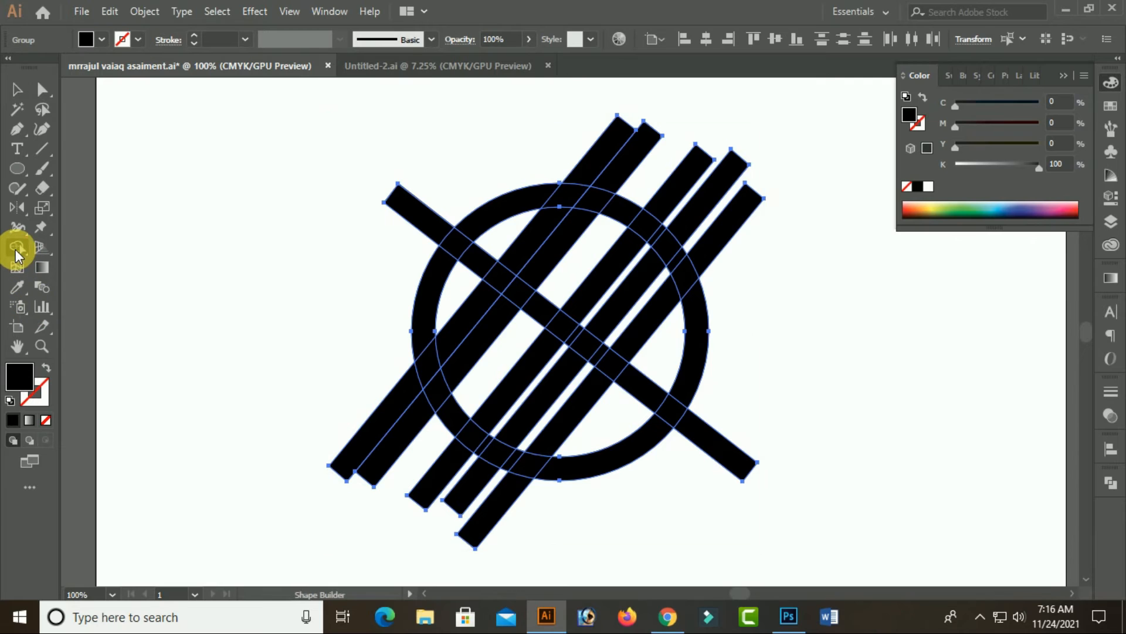
mouse_move(428, 200)
mouse_down()
mouse_move(411, 218)
mouse_move(405, 258)
mouse_up()
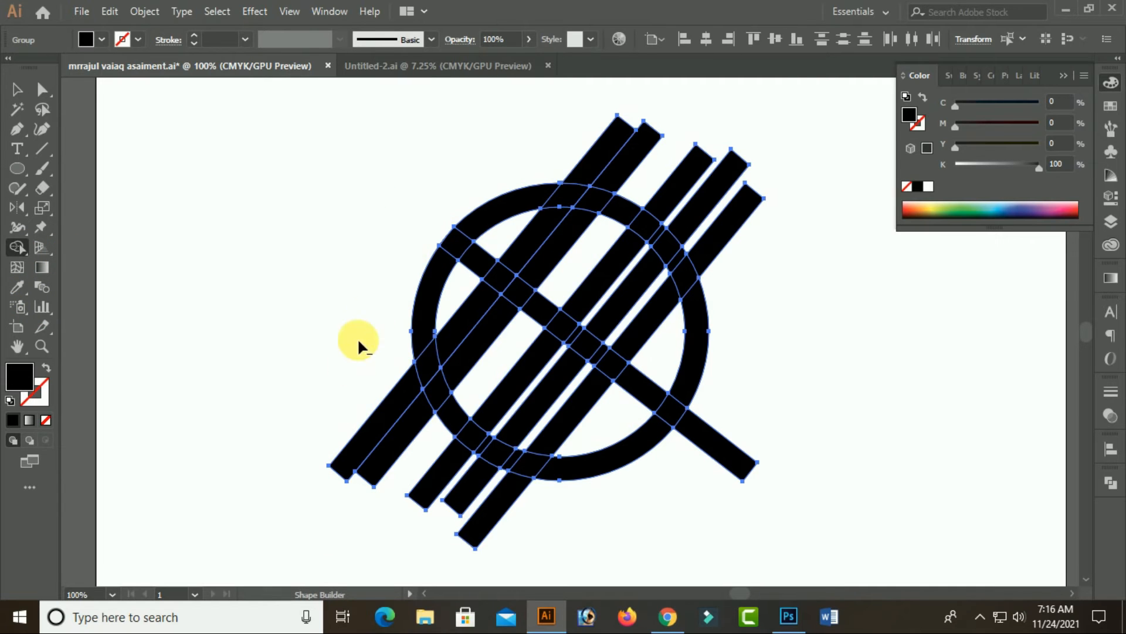
drag(358, 341, 408, 429)
alt+click(430, 350)
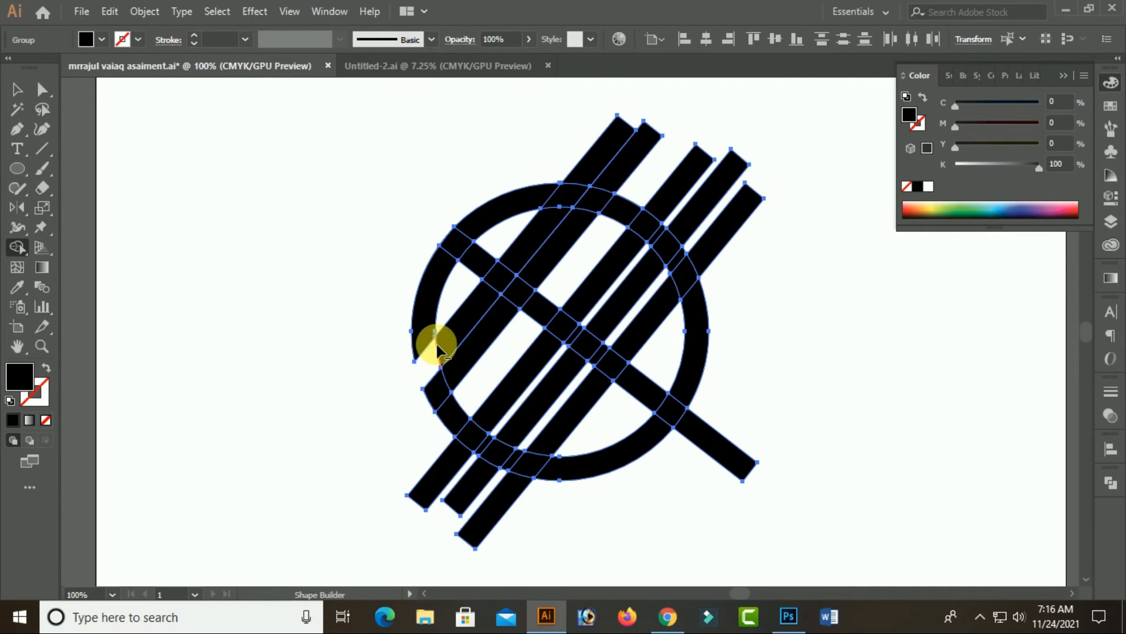
Try removing the crossbar and ring sections between the second and third parallel bars, plus the fourth bar's parts inside the ring
alt+click(560, 293)
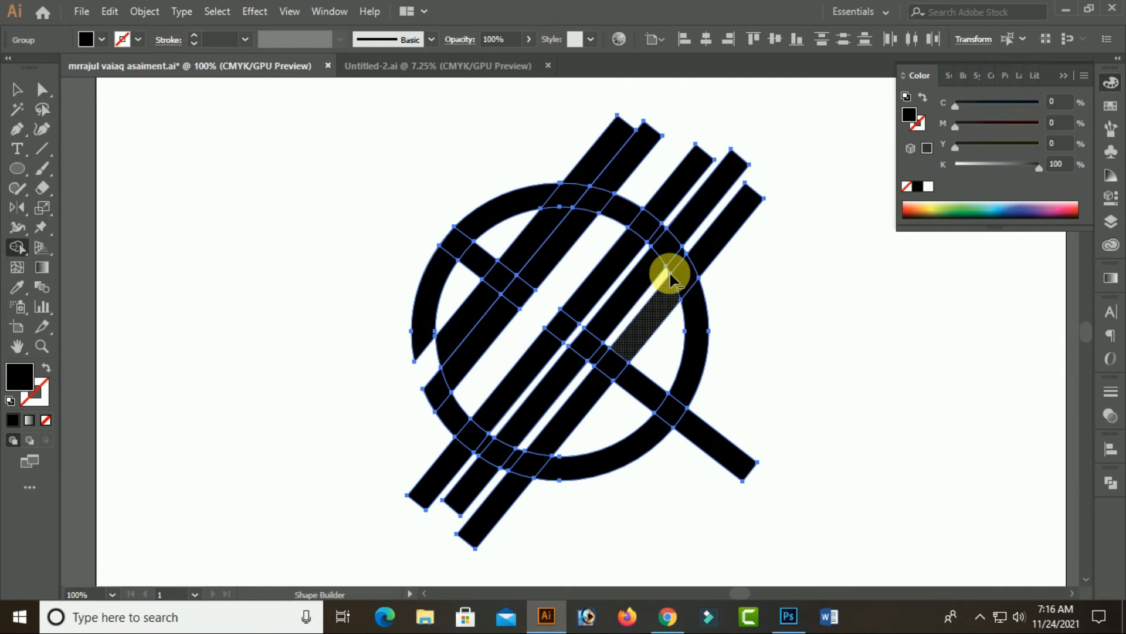
alt+click(621, 204)
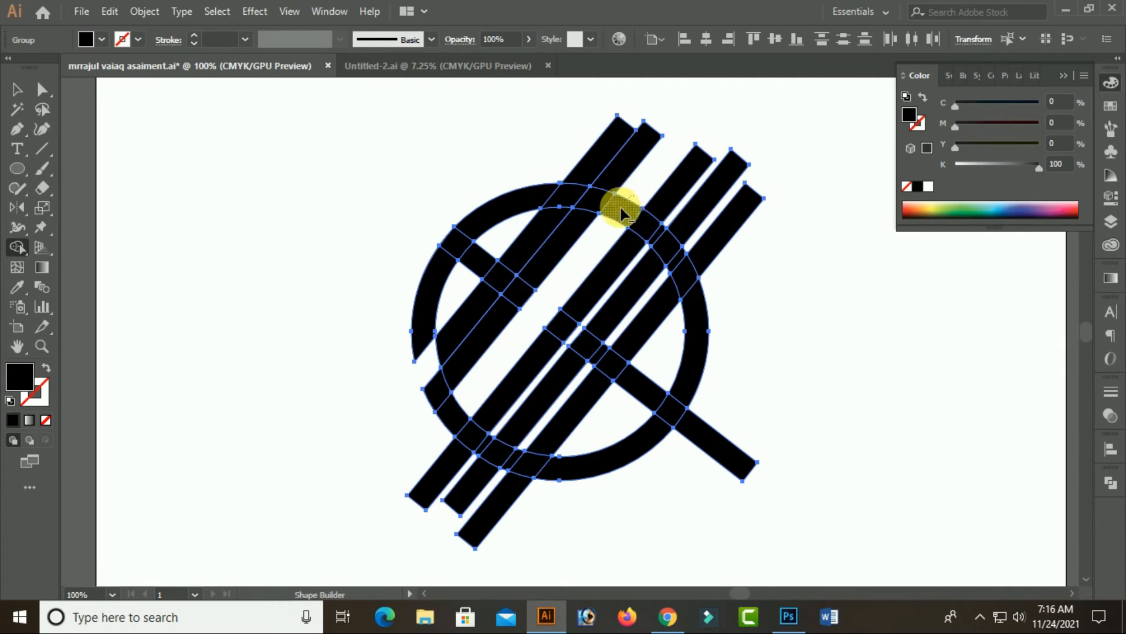
alt+click(666, 269)
alt+click(653, 280)
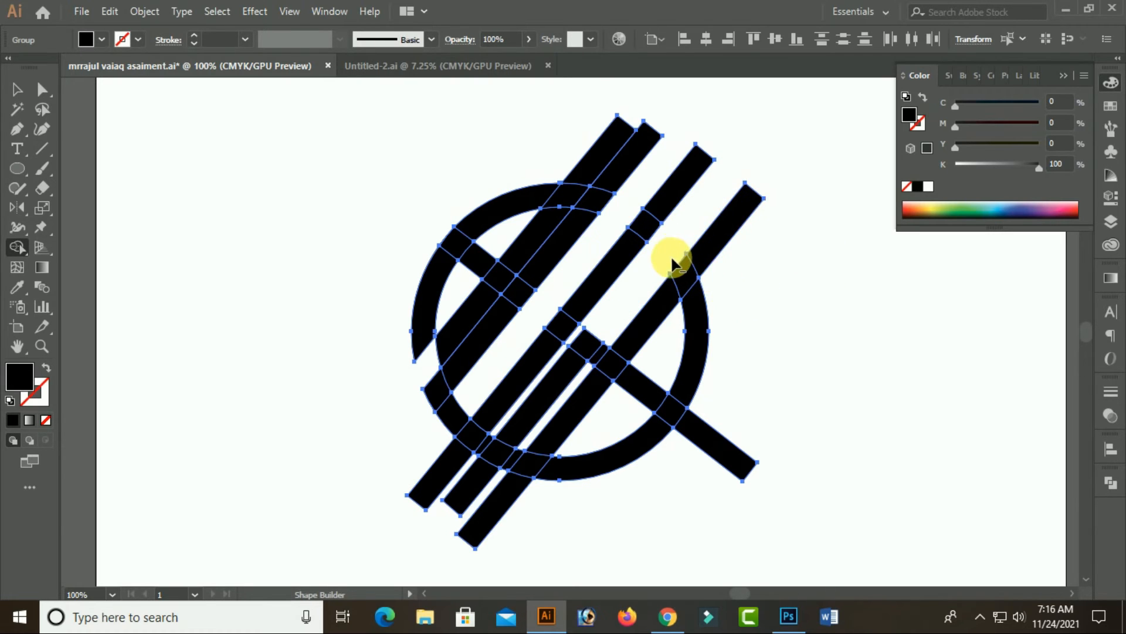
alt+click(598, 346)
key(v)
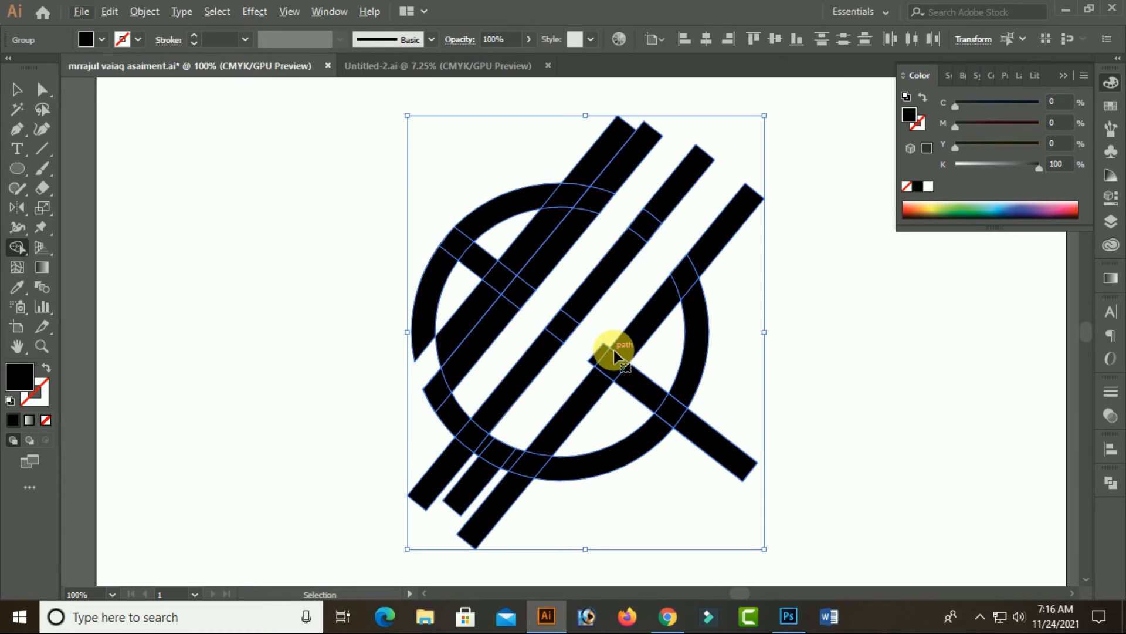
Undo all the Shape Builder cuts back to the untrimmed ring and bars
key(ctrl+z)
key(ctrl+z)
key(ctrl+z)
key(ctrl+z)
key(shift+m)
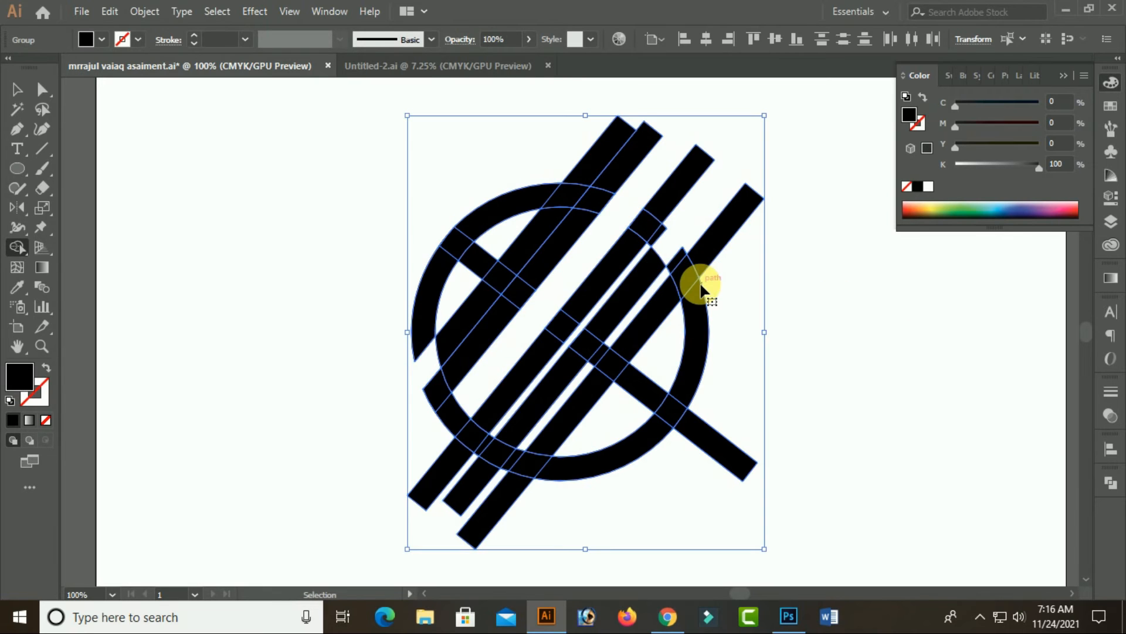
key(ctrl+z)
key(ctrl+z)
key(ctrl+z)
key(ctrl+z)
key(ctrl+z)
key(ctrl+z)
key(ctrl+z)
key(ctrl+z)
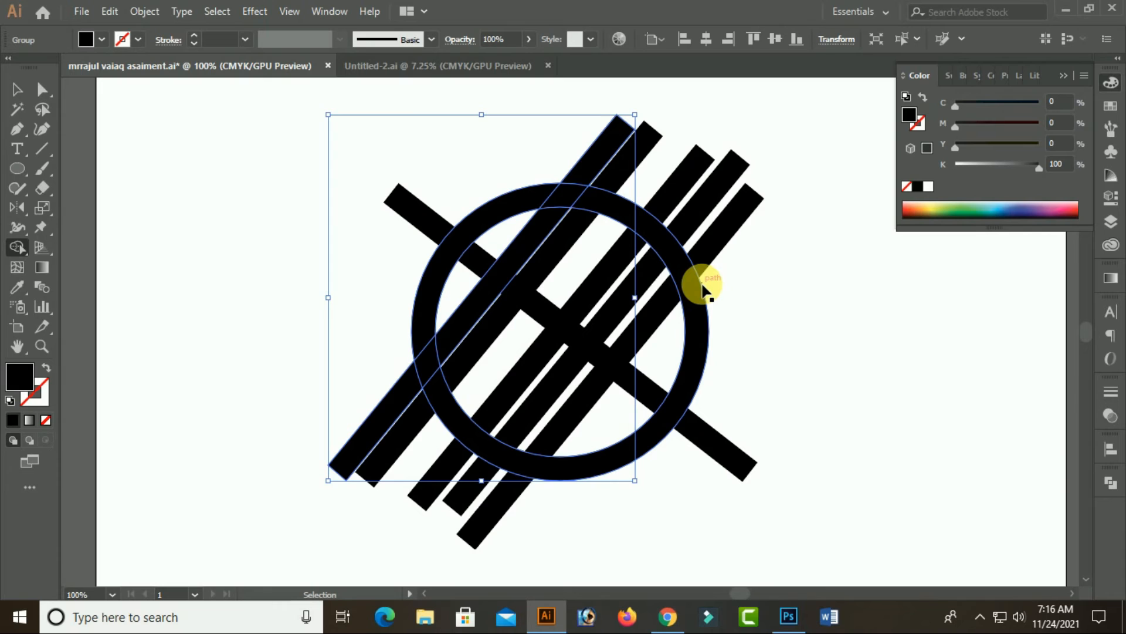
Move the third parallel bar slightly left to widen its gap to the fourth bar
ctrl+shift+click(705, 281)
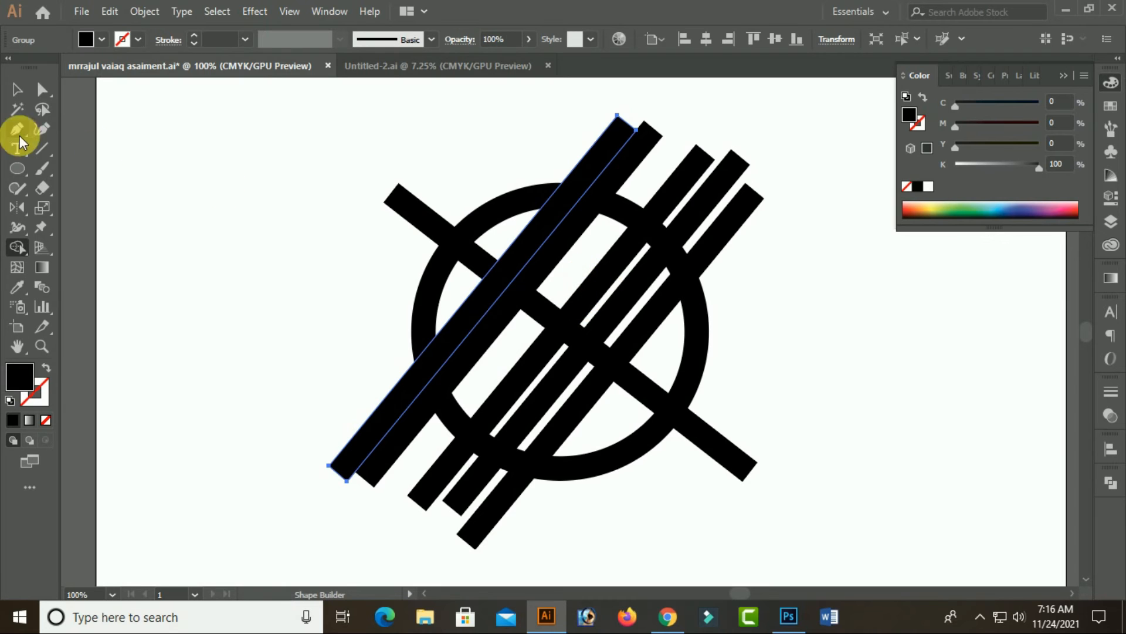
click(17, 89)
click(373, 208)
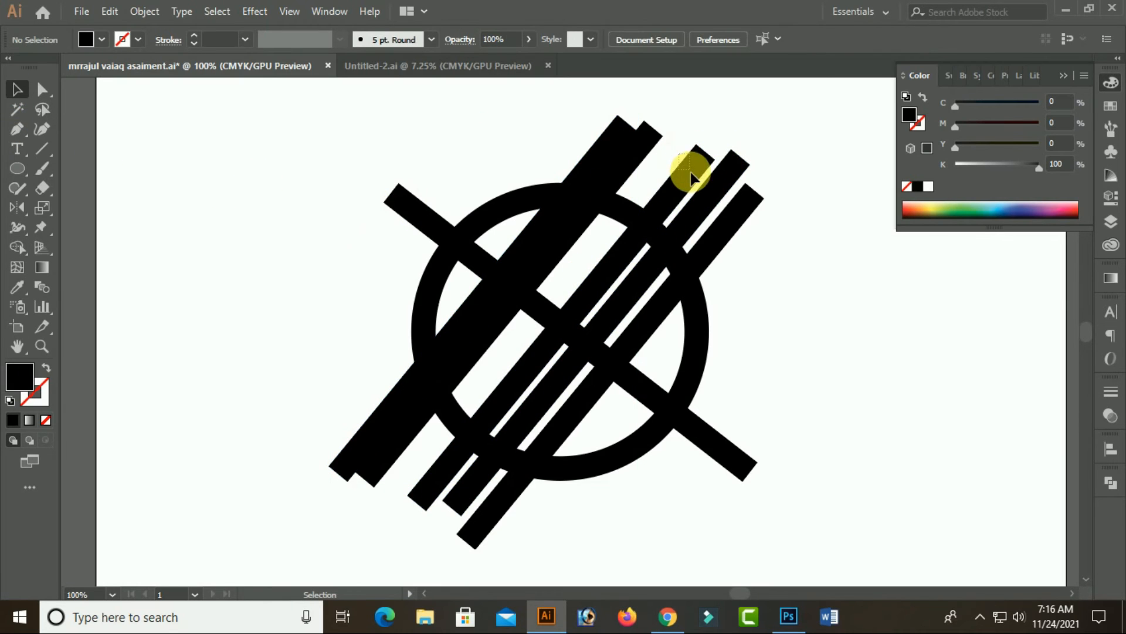
click(691, 176)
drag(697, 187, 696, 185)
With Shape Builder on the whole artwork, remove the upper-left and lower bar ends outside the ring and the leftmost bar's part below the crossbar
drag(280, 156, 911, 520)
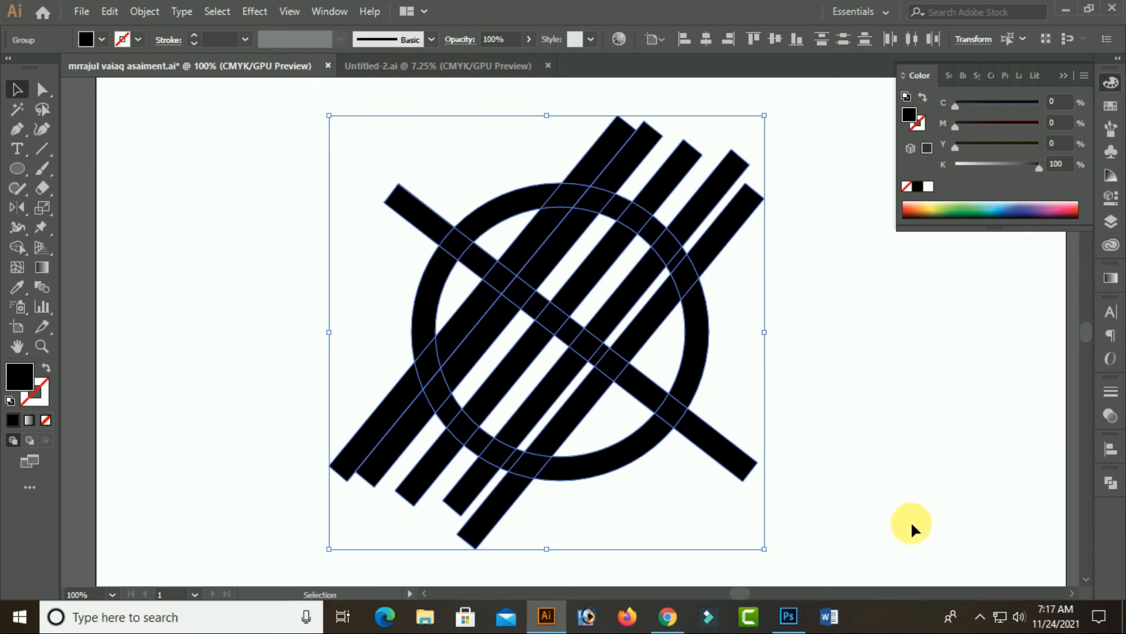
click(17, 247)
ctrl+click(582, 352)
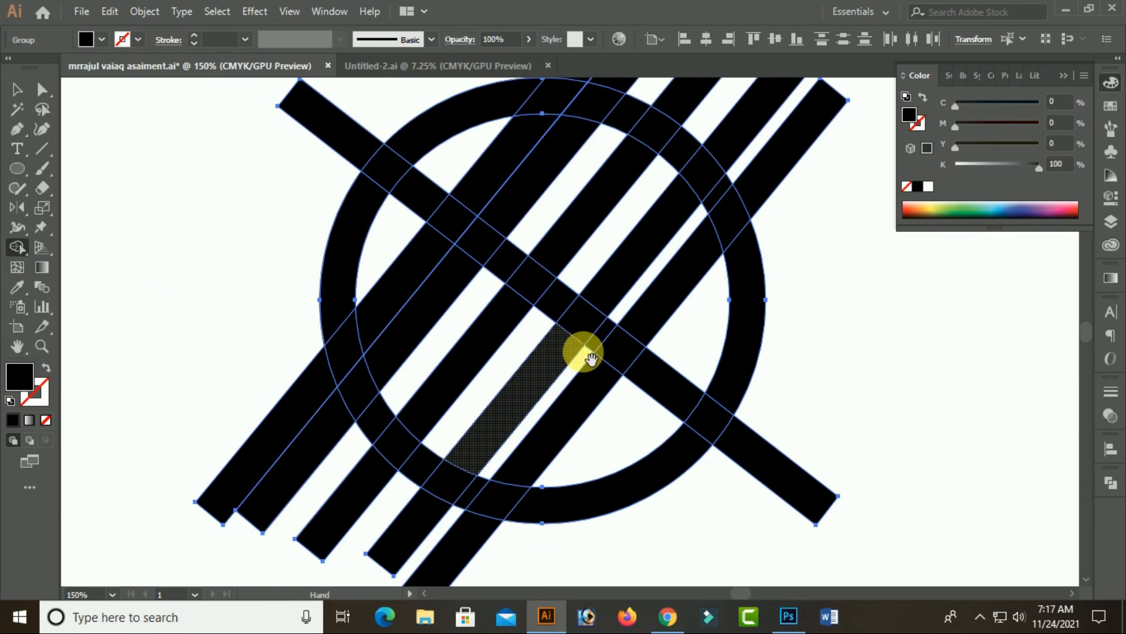
drag(629, 364, 558, 361)
mouse_move(408, 184)
mouse_down()
mouse_move(369, 249)
mouse_move(408, 466)
mouse_move(517, 527)
mouse_move(496, 504)
mouse_up()
alt+click(425, 332)
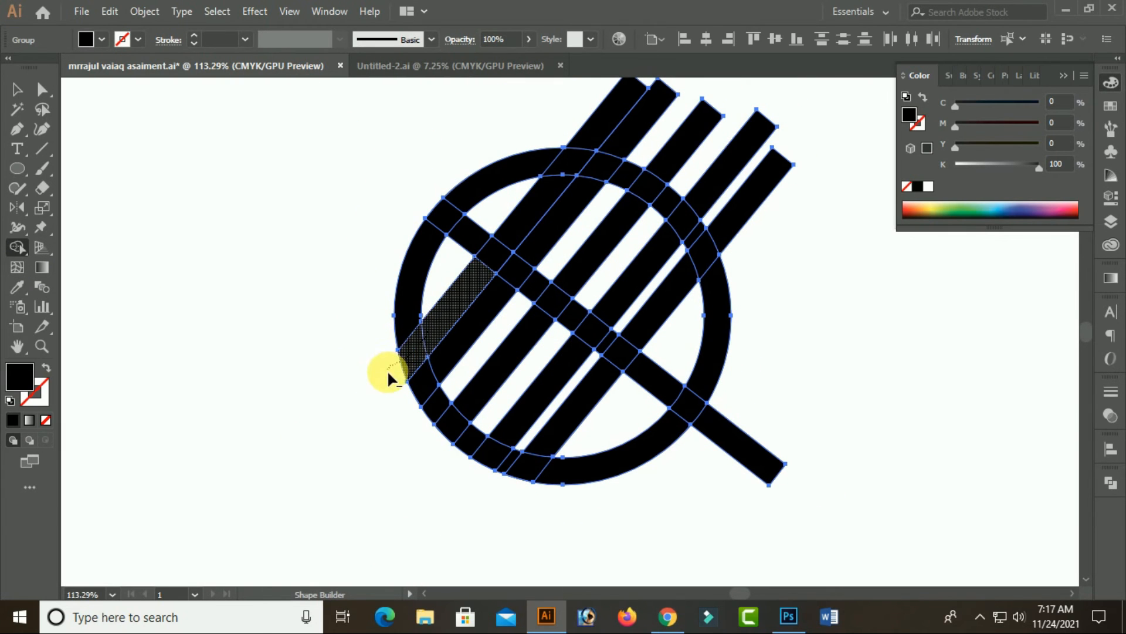
Remove the upper-right ring sections between the parallel bars and all upper bar ends outside the ring
alt+click(635, 168)
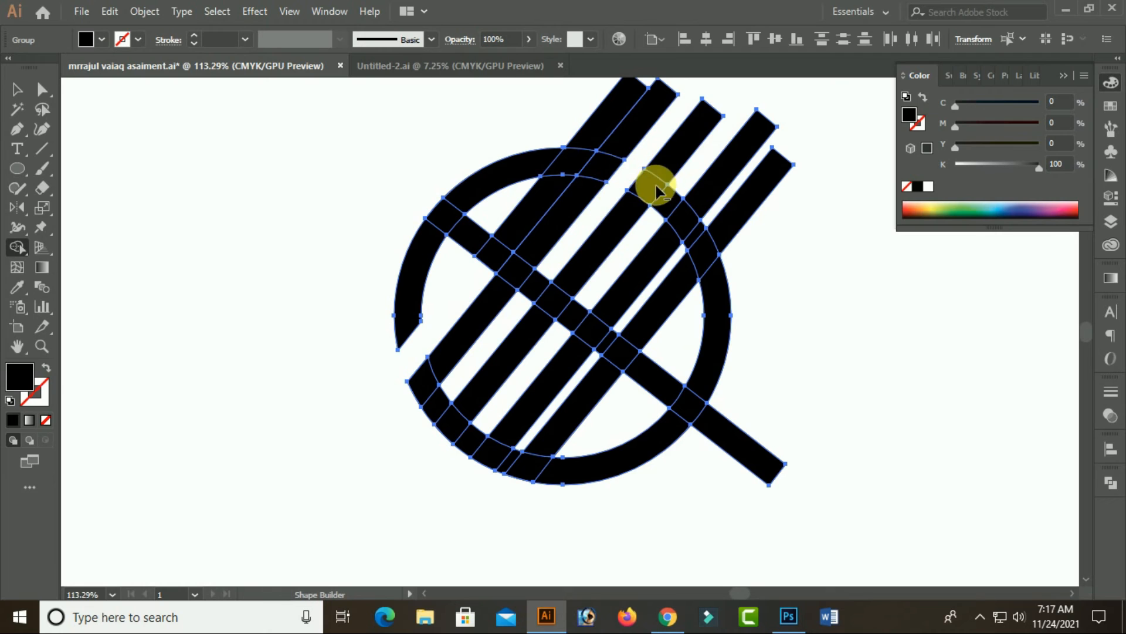
alt+click(670, 201)
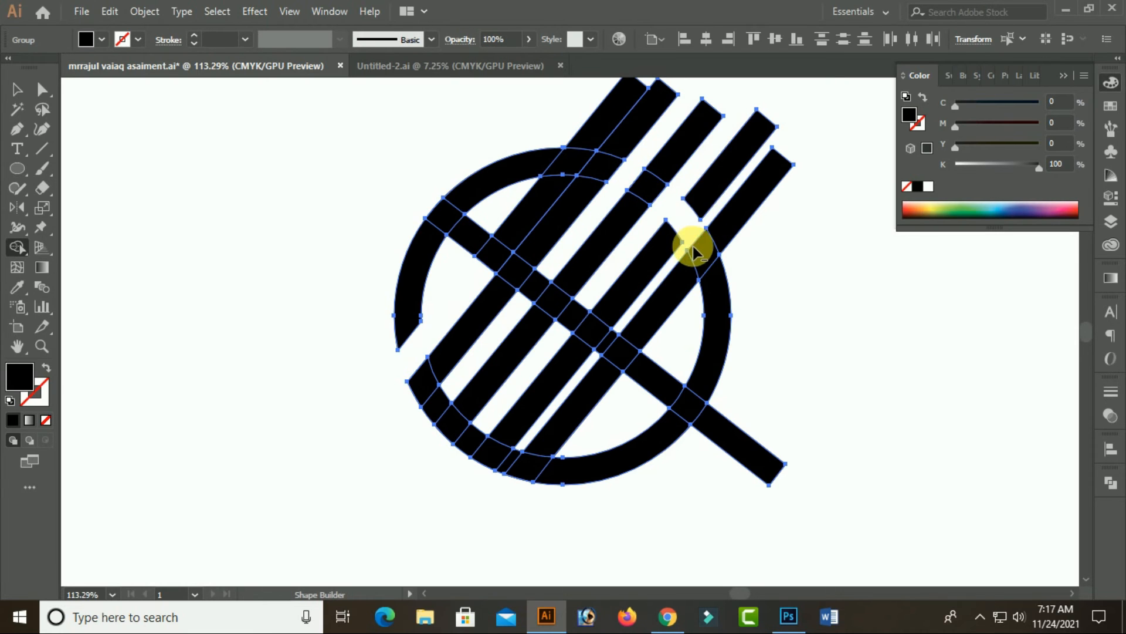
key(ctrl+z)
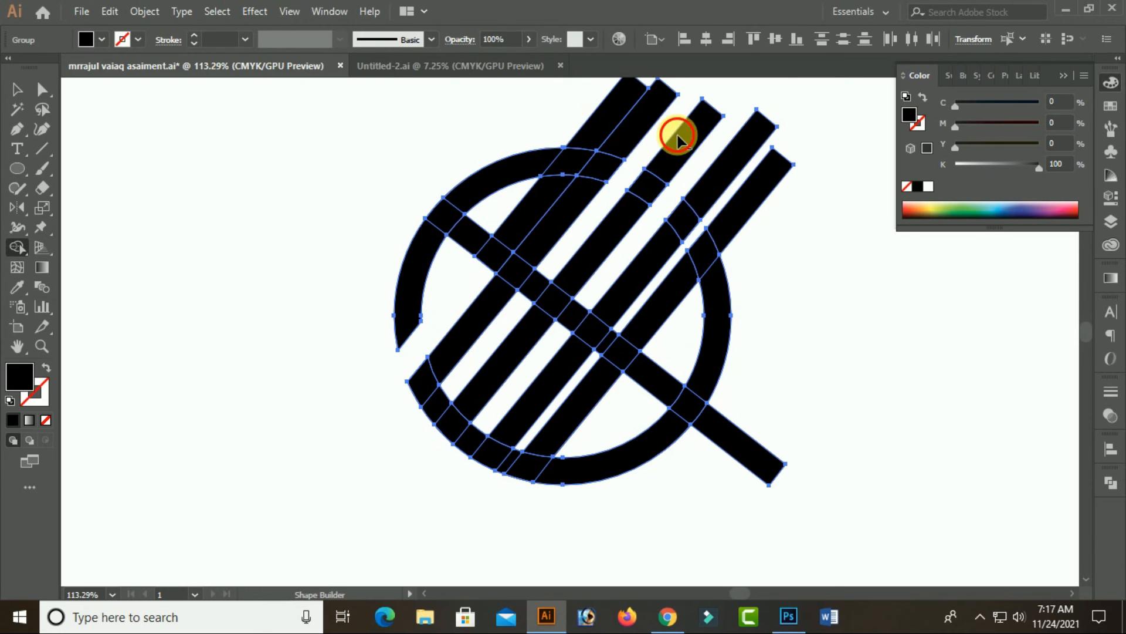
alt+drag(678, 136, 691, 259)
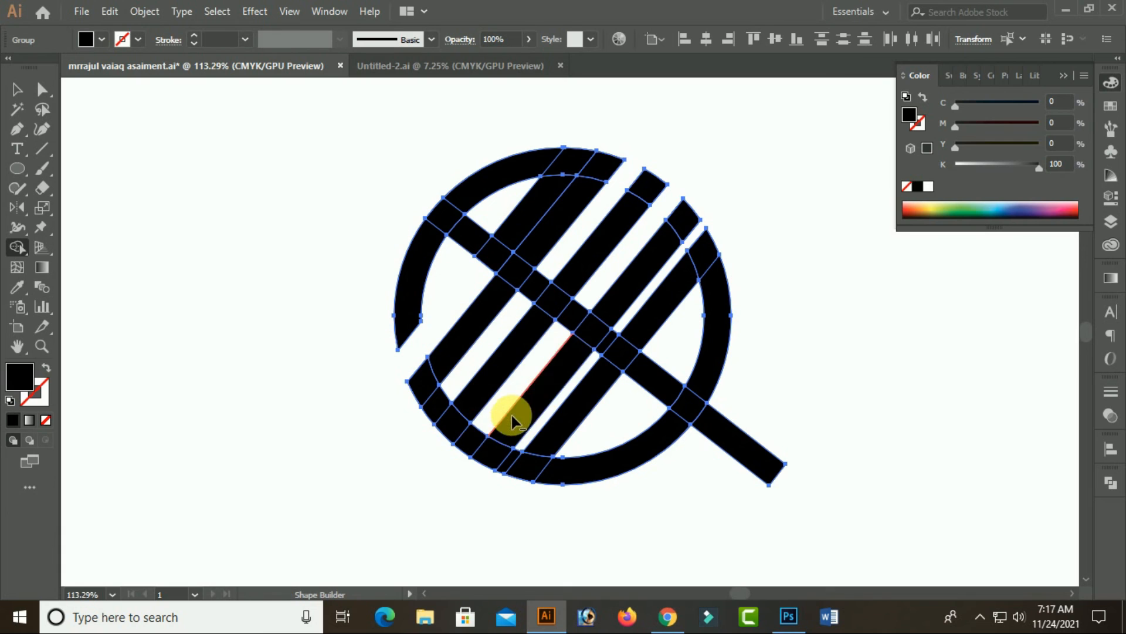
Remove the crossbar segments right of the second bar, its lower-right end, and the lower ring section between the fourth and fifth bars
alt+click(575, 316)
alt+click(540, 286)
alt+click(611, 333)
drag(572, 385, 609, 337)
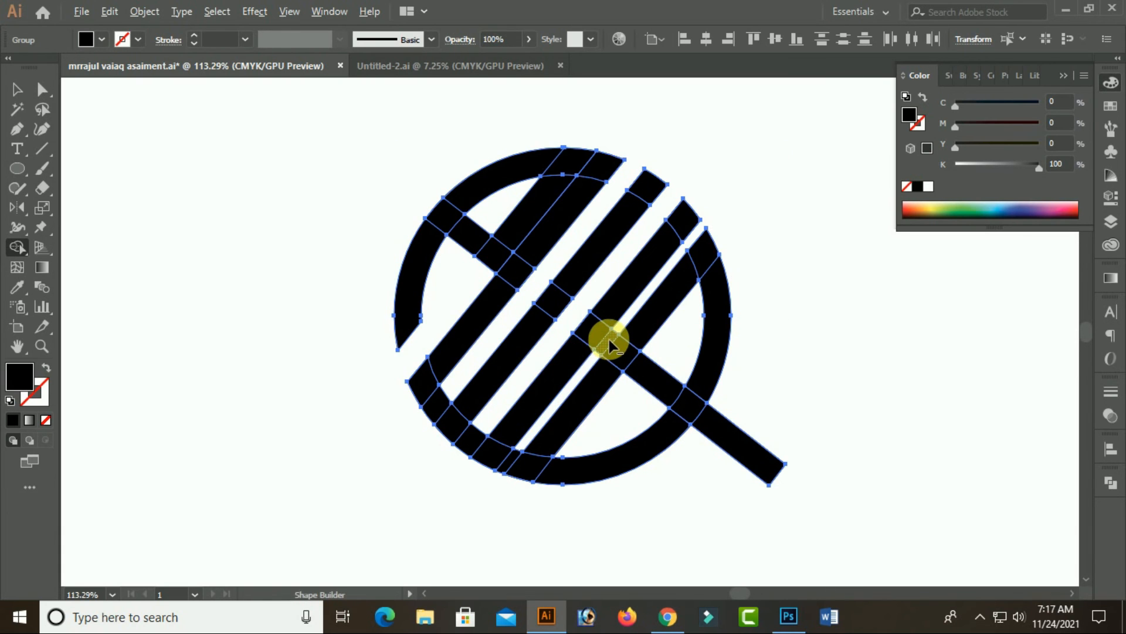
alt+click(663, 369)
alt+click(724, 428)
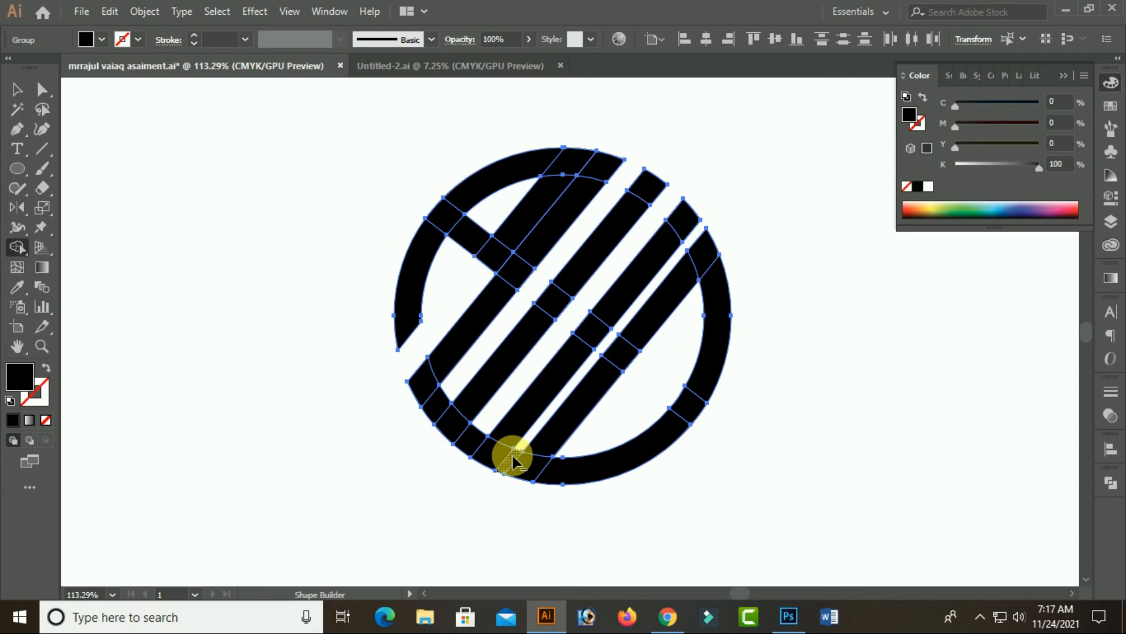
alt+click(512, 456)
Delete the leftover upper piece of the leftmost bar from the trimmed monogram
click(16, 89)
click(245, 250)
click(518, 223)
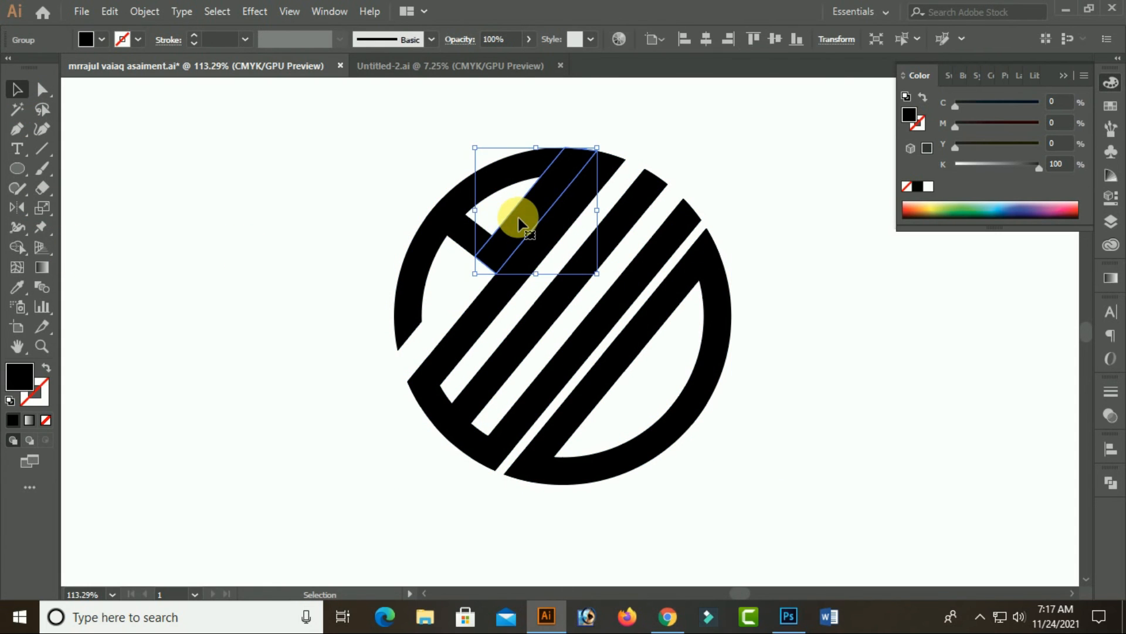
key(Delete)
drag(357, 216, 847, 457)
click(904, 339)
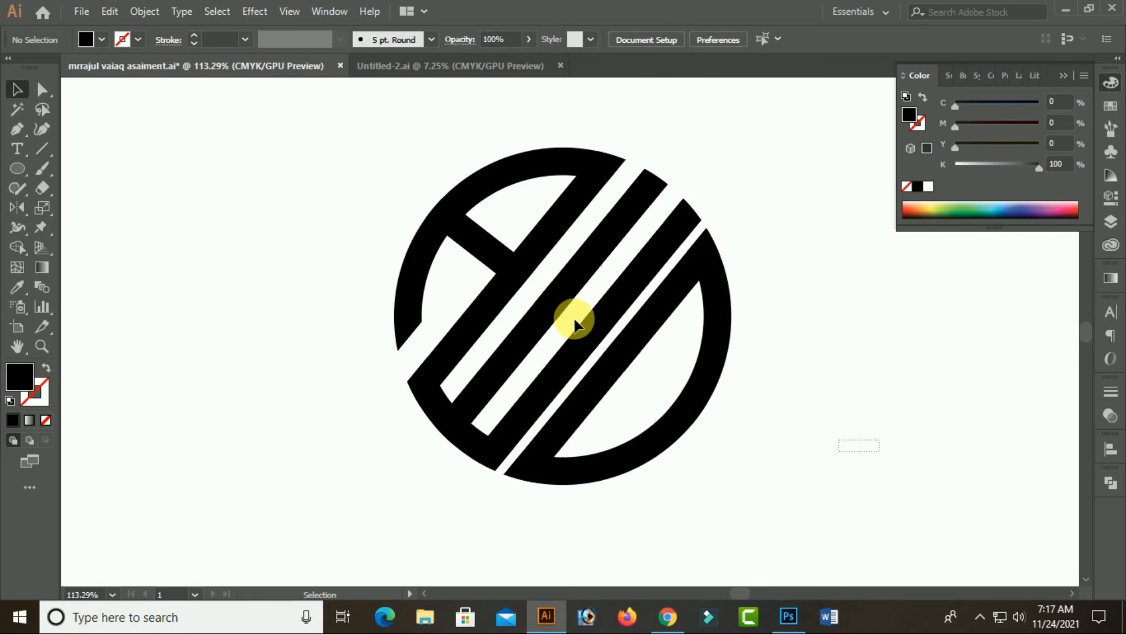
Try Pathfinder Divide followed by Unite on all logo pieces, and undo both operations
drag(575, 323, 394, 246)
key(ctrl+minus)
key(ctrl+minus)
key(ctrl+minus)
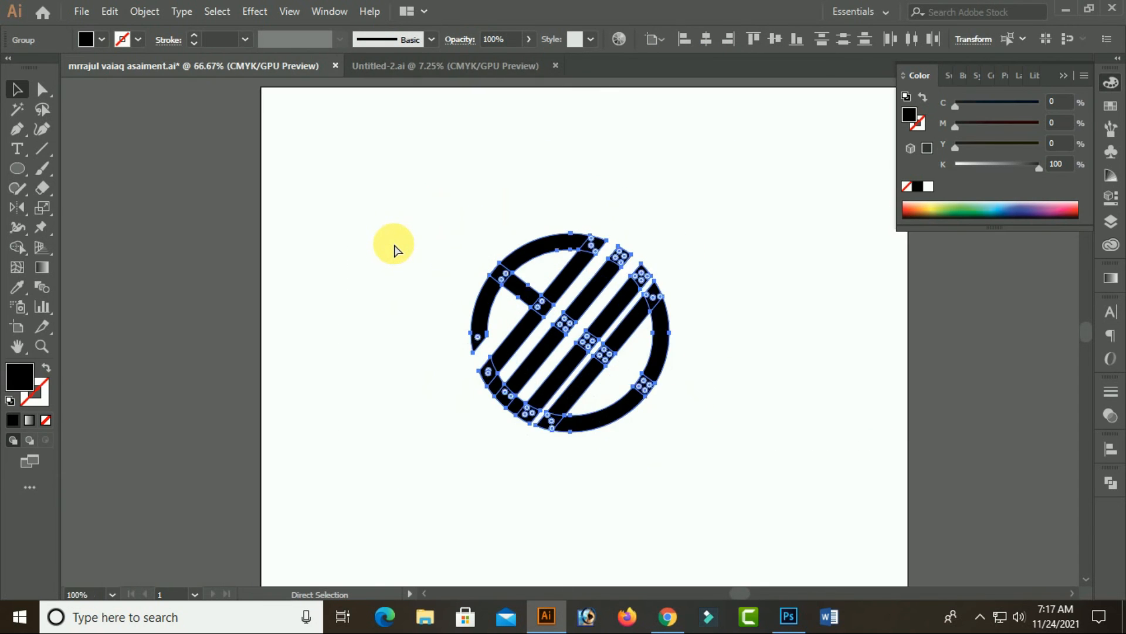
click(341, 245)
drag(342, 245, 769, 460)
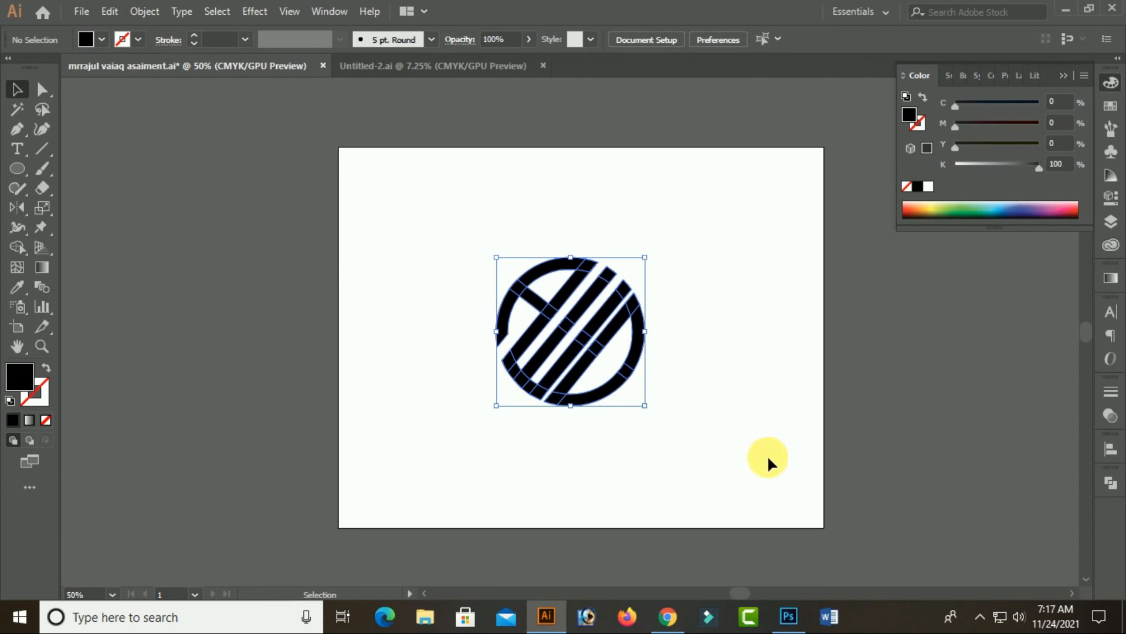
click(1111, 482)
click(925, 559)
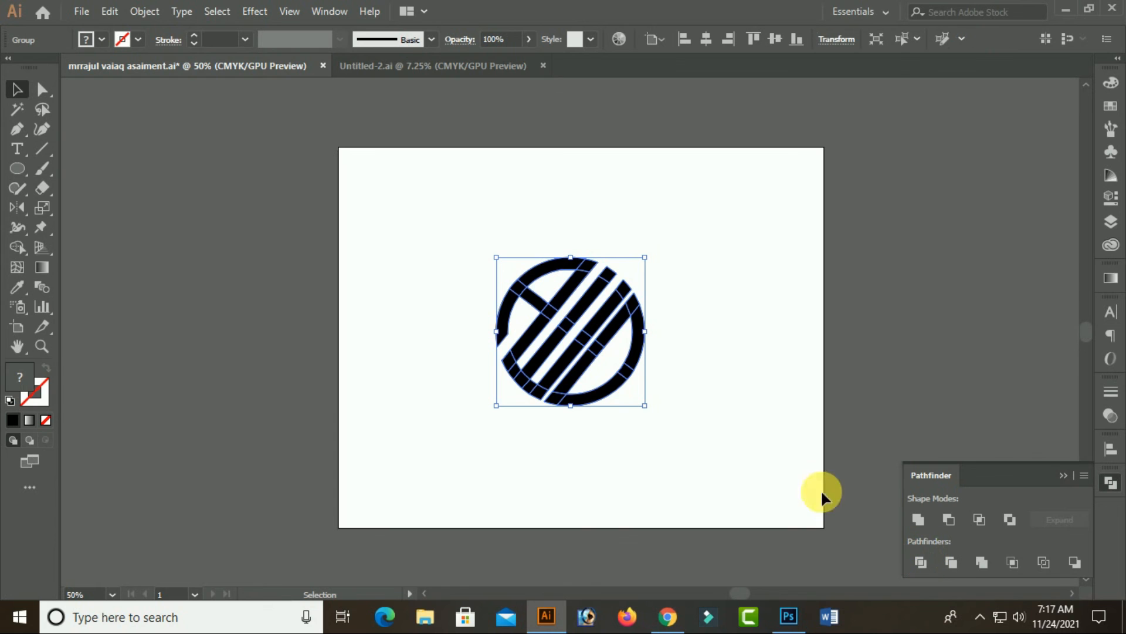
click(938, 519)
click(573, 315)
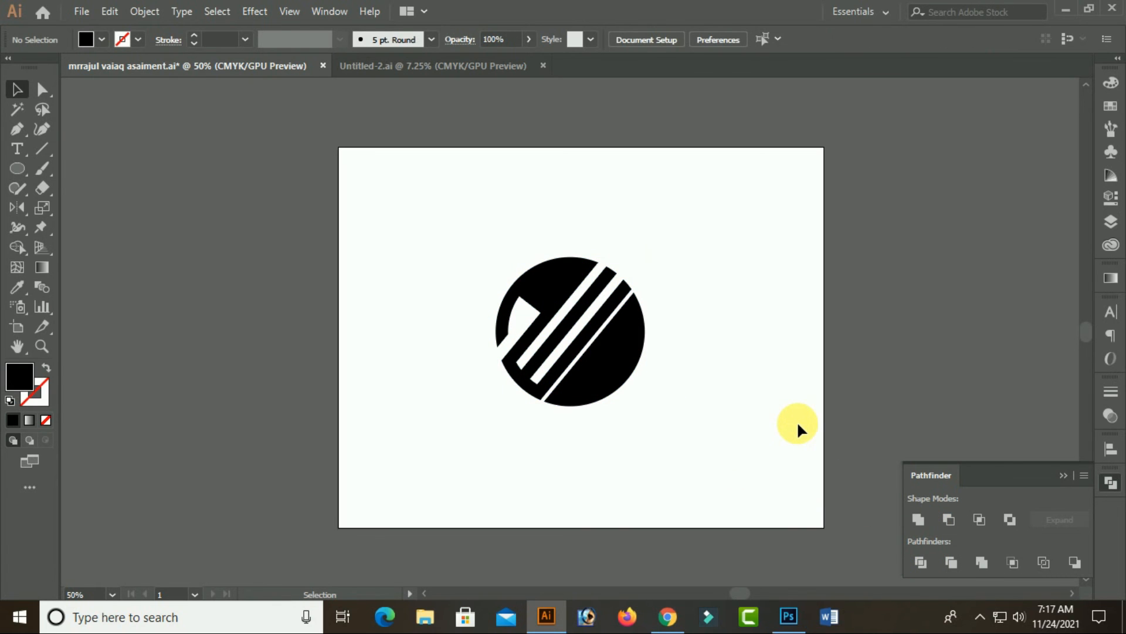
key(ctrl+z)
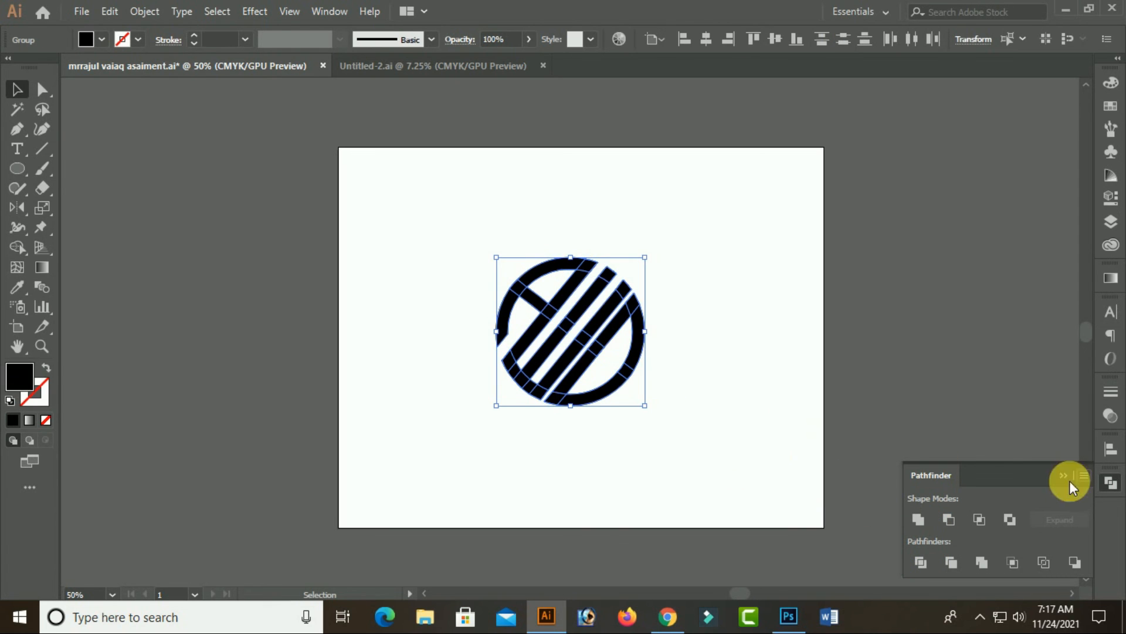
Unite all the logo pieces with Pathfinder and move the merged logo slightly down and left on the artboard
click(917, 527)
click(754, 416)
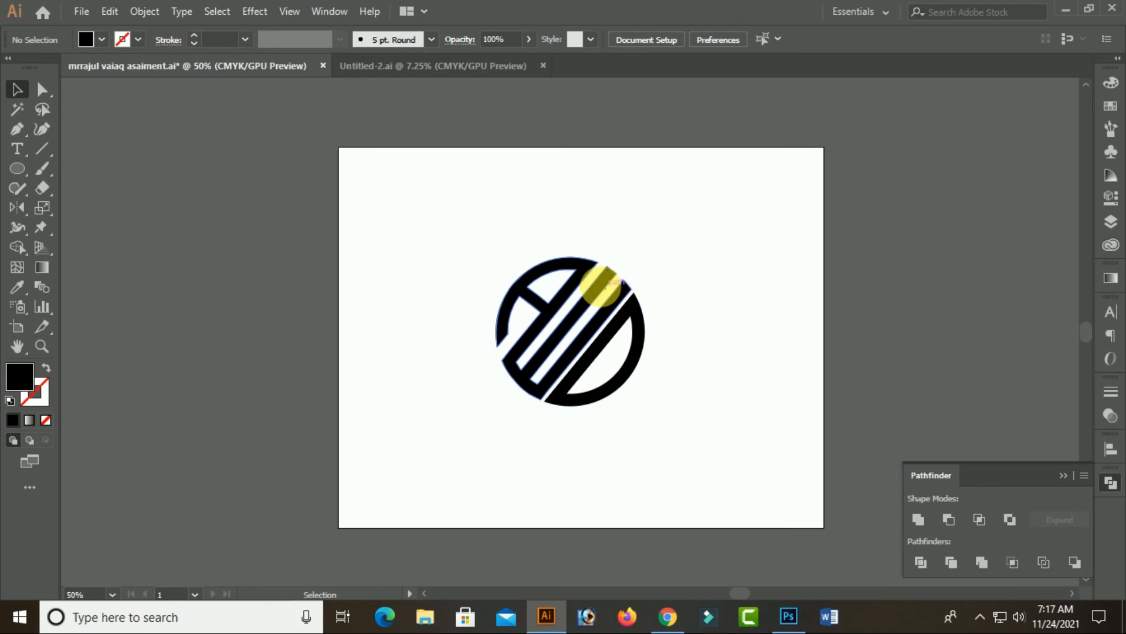
drag(614, 296, 526, 381)
drag(486, 412, 548, 355)
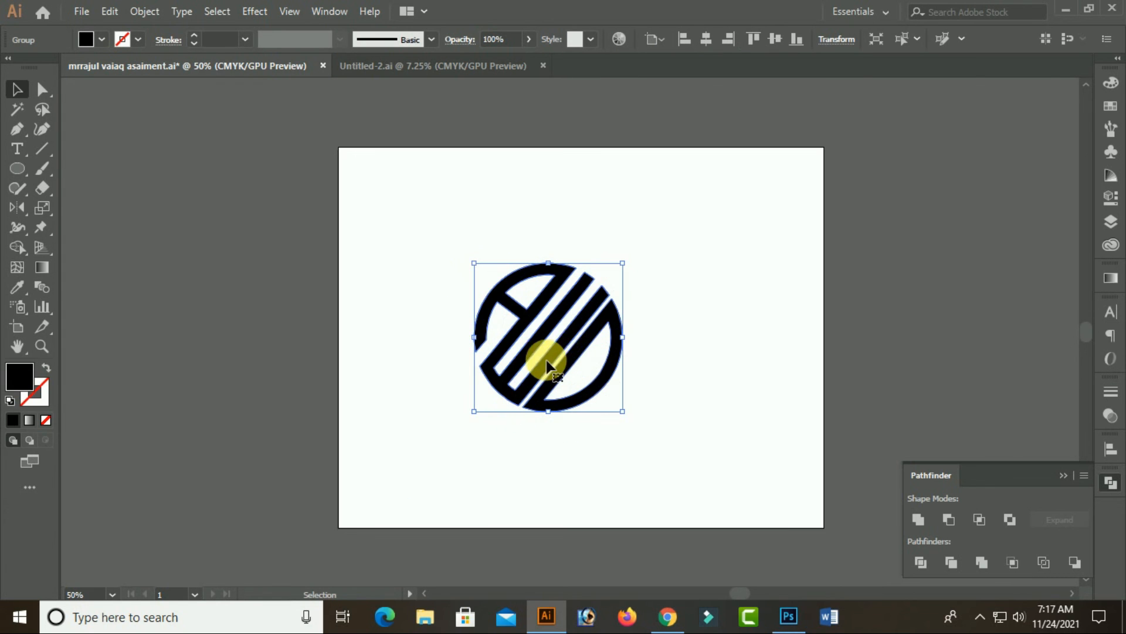
Open the Export As dialog for the logo with the PNG format, and cancel the export
click(82, 11)
mouse_move(107, 301)
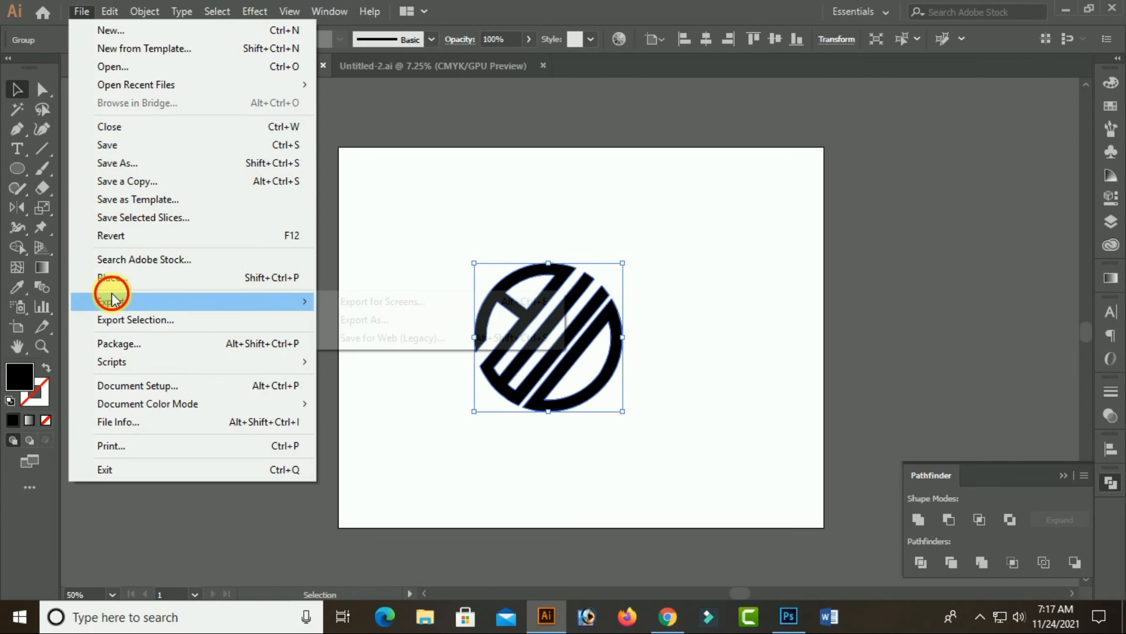
click(364, 320)
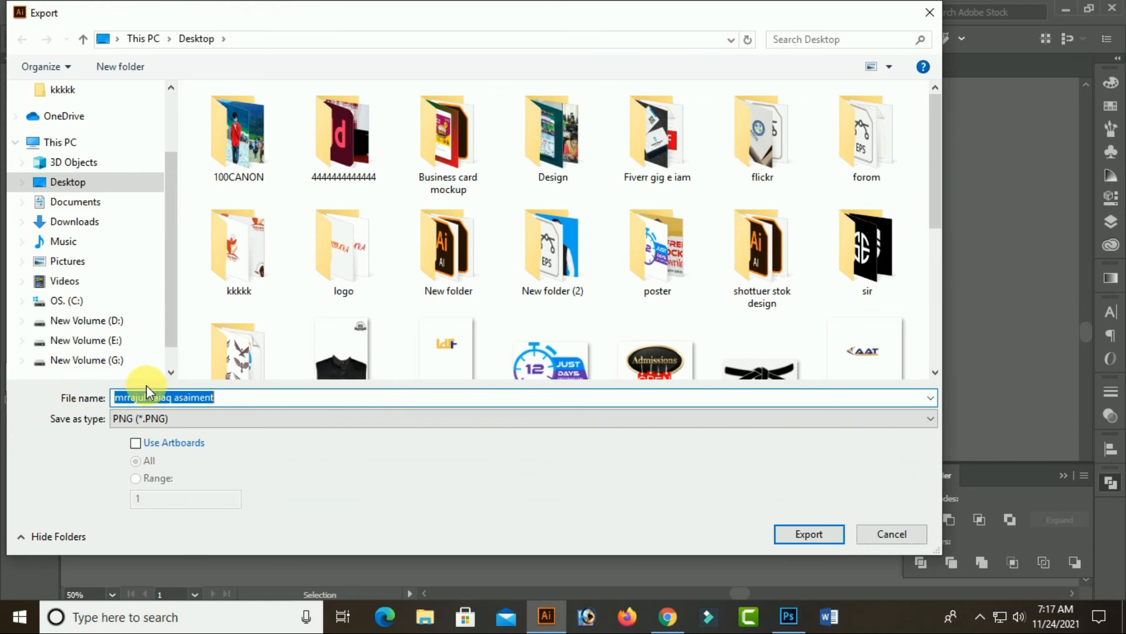
click(220, 419)
click(220, 419)
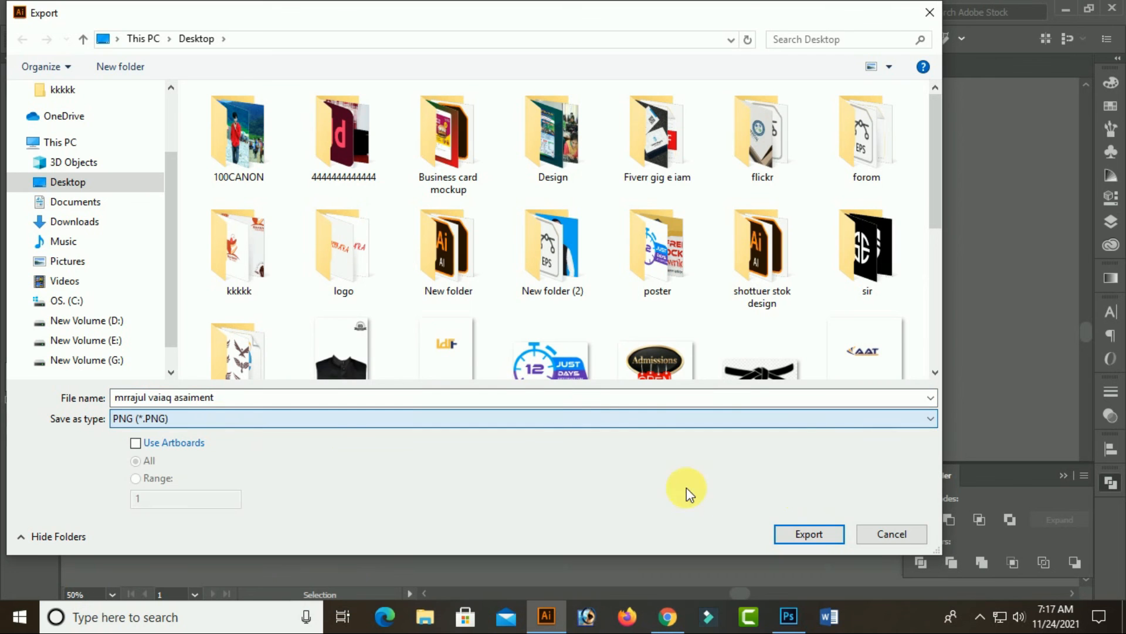
click(891, 534)
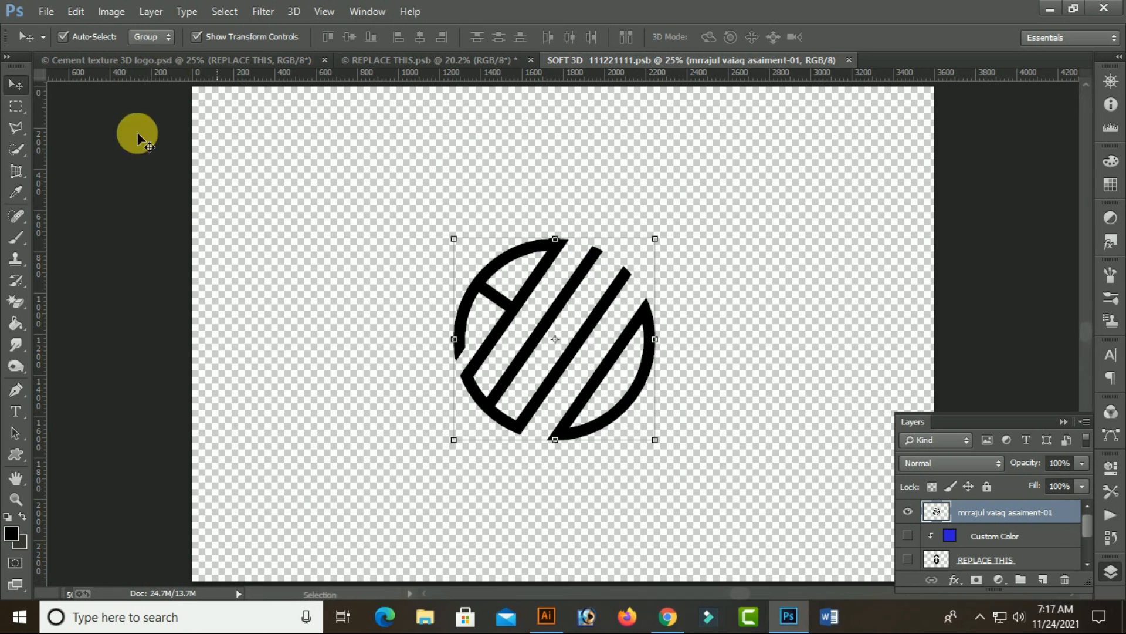
View the logo mockup in the open REPLACE THIS.psb document in Photoshop and return to Illustrator
click(146, 60)
click(399, 61)
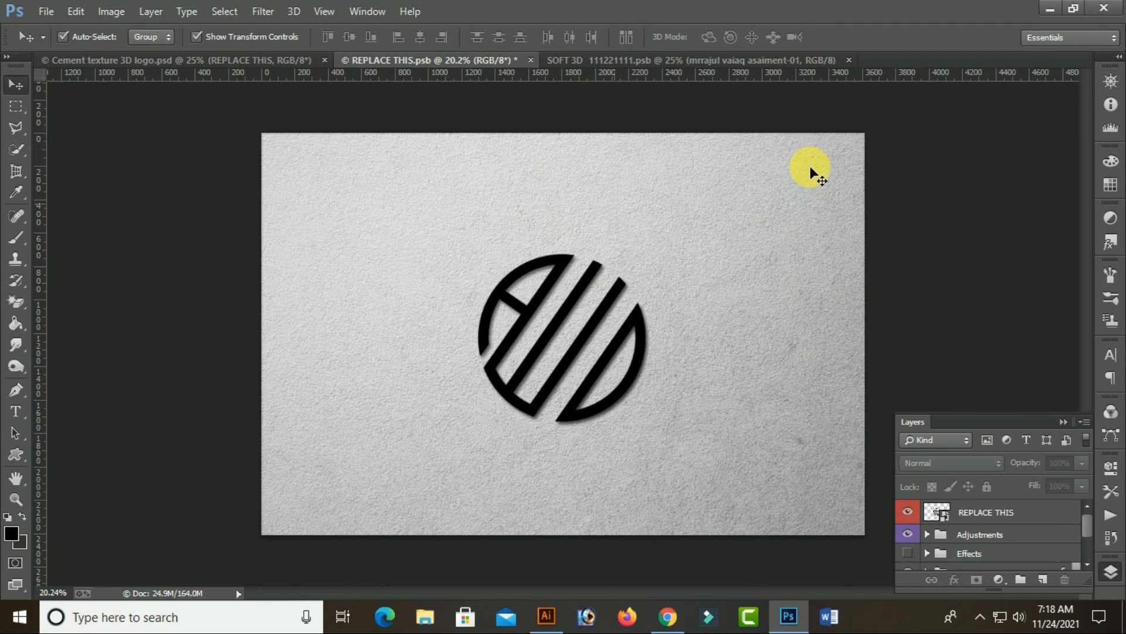
click(1053, 8)
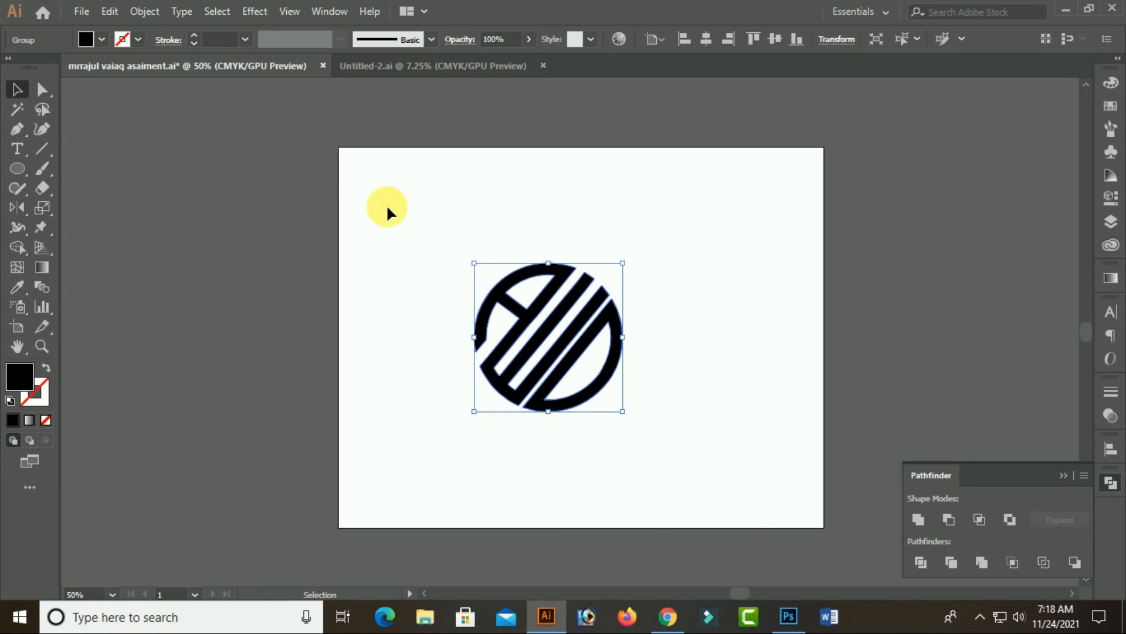
Select the entire merged logo on the artboard
drag(360, 184, 713, 433)
click(880, 354)
drag(320, 137, 693, 440)
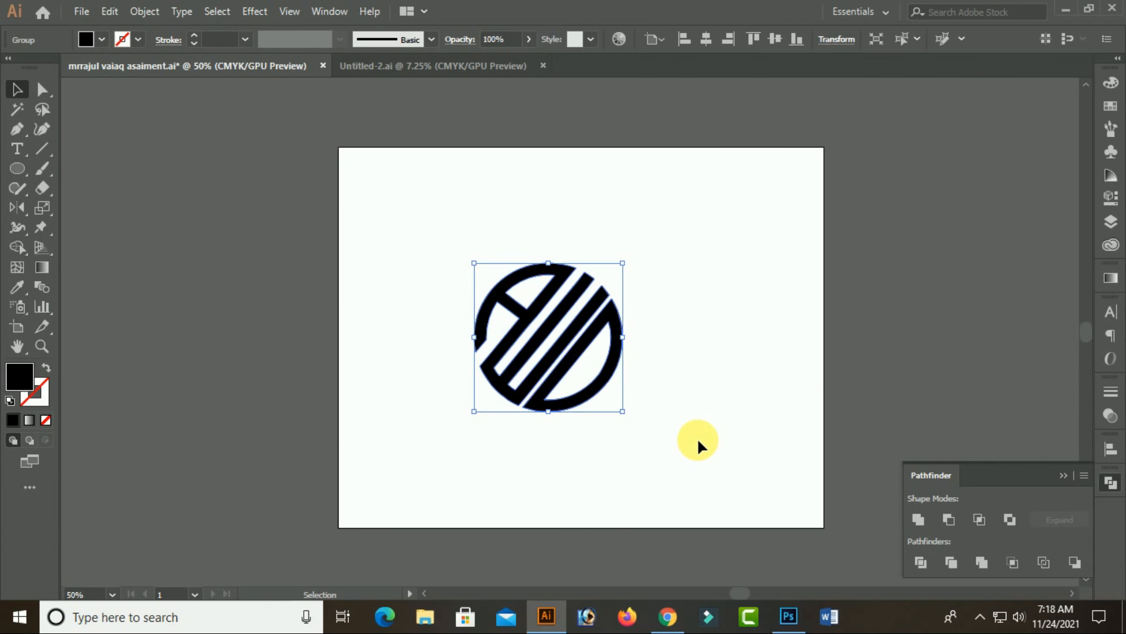